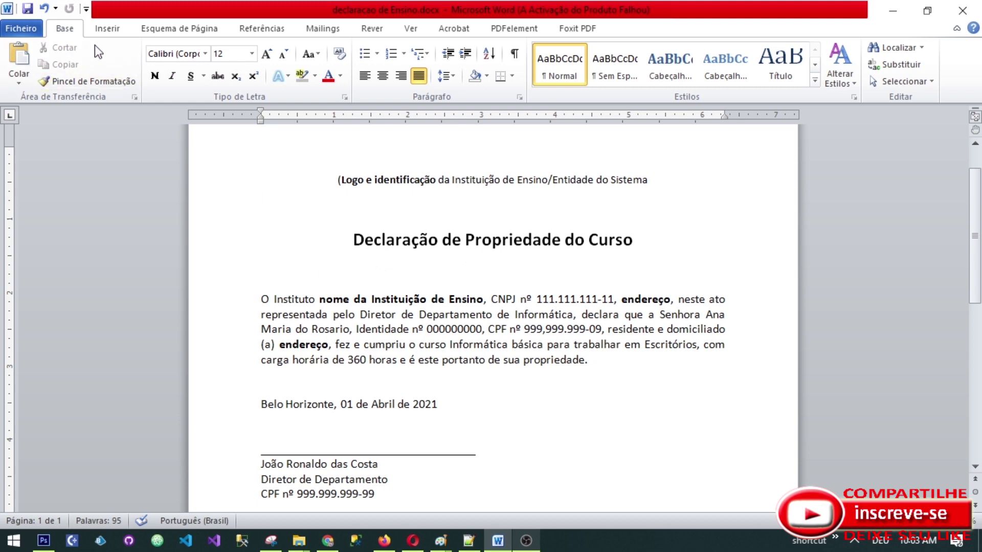
# - Insert the picture Assinatura png.png from the Desktop on the empty line below the signature block
pyautogui.click(310, 435)
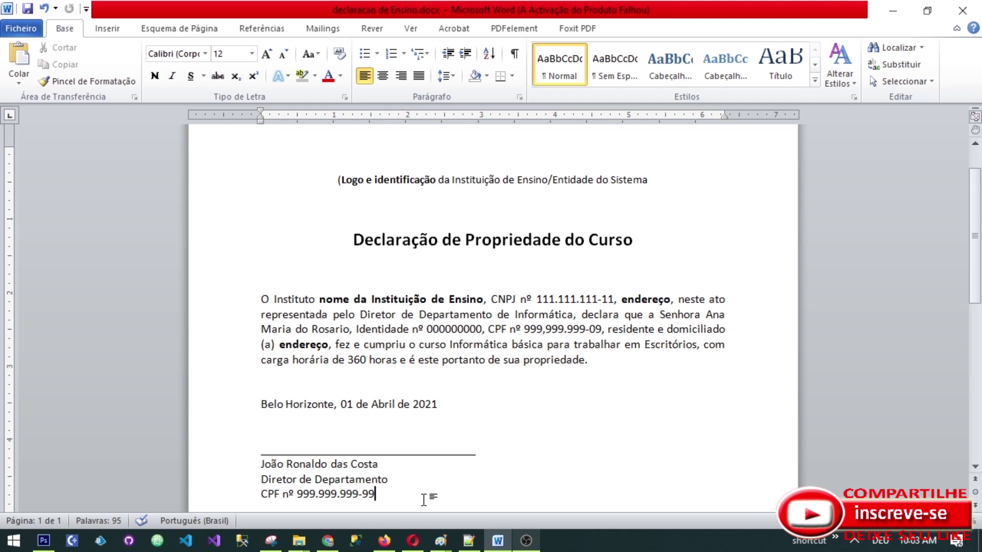
pyautogui.scroll(-3, 423, 504)
pyautogui.click(338, 464)
pyautogui.click(412, 413)
pyautogui.click(328, 342)
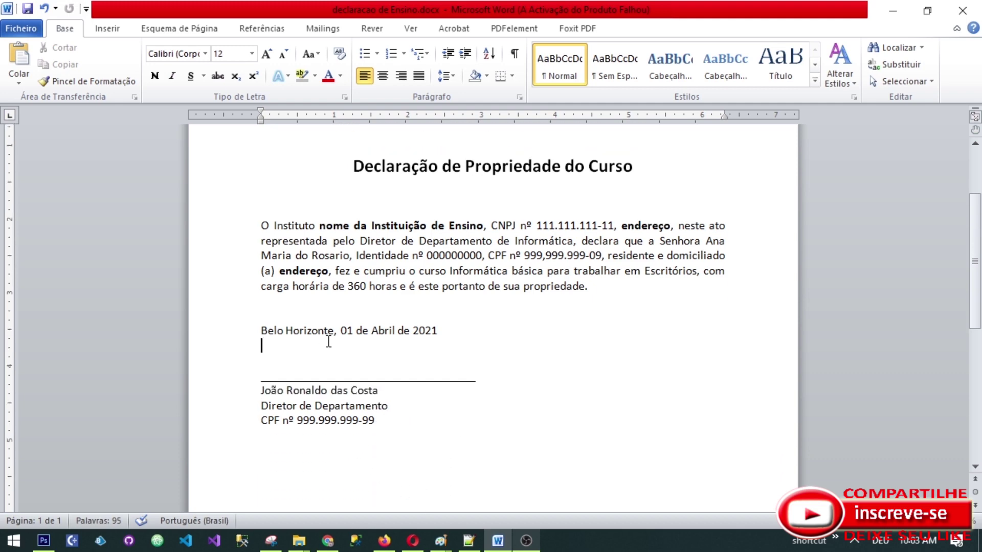
pyautogui.click(266, 473)
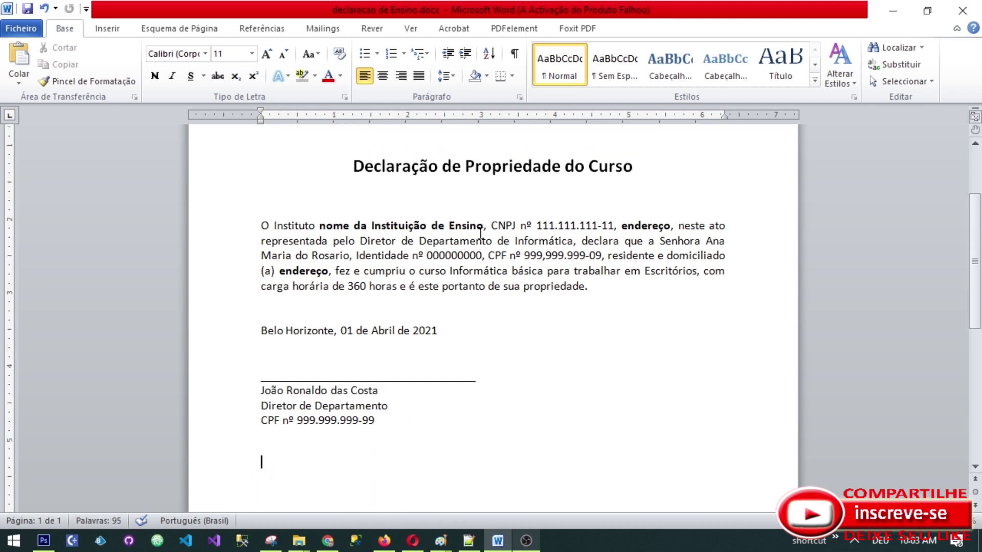
pyautogui.click(105, 30)
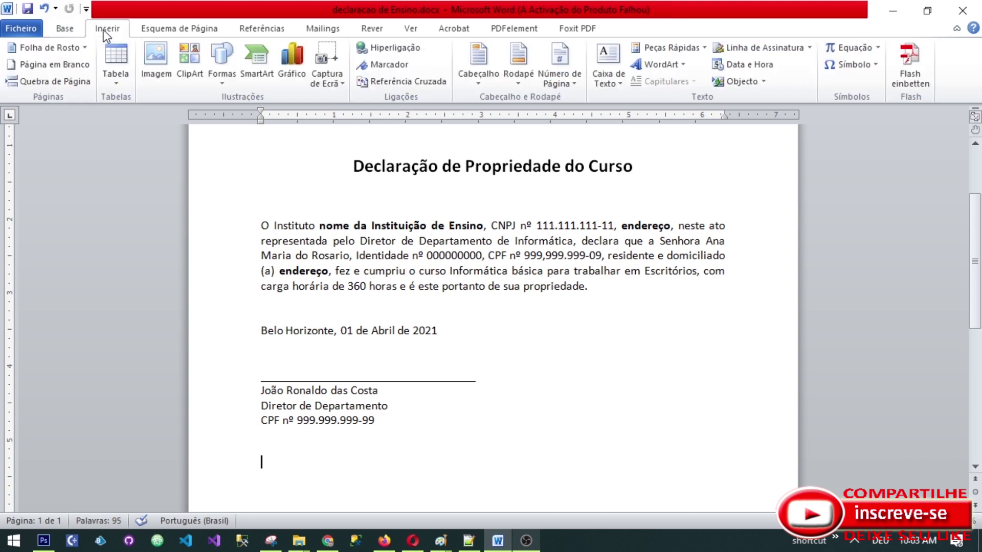
pyautogui.click(159, 67)
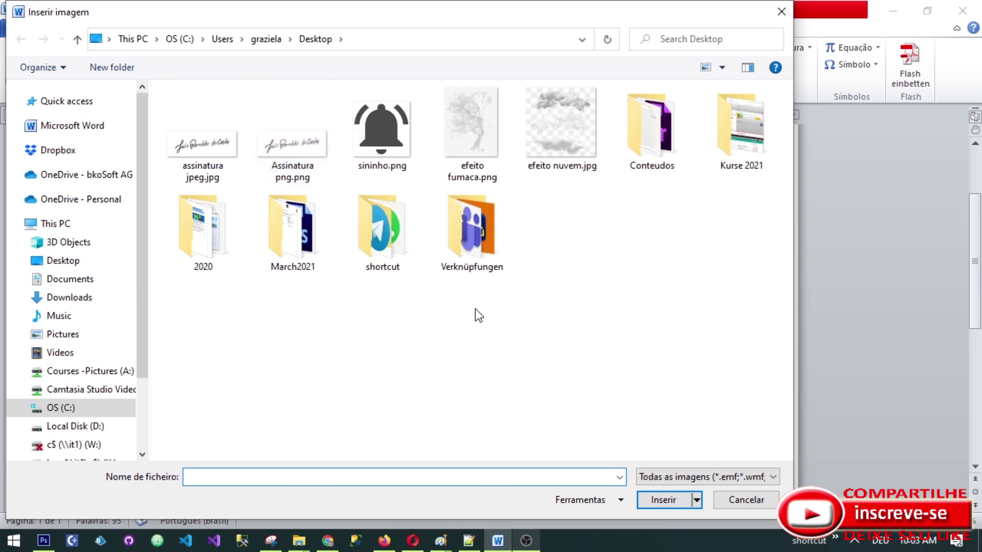
pyautogui.click(76, 264)
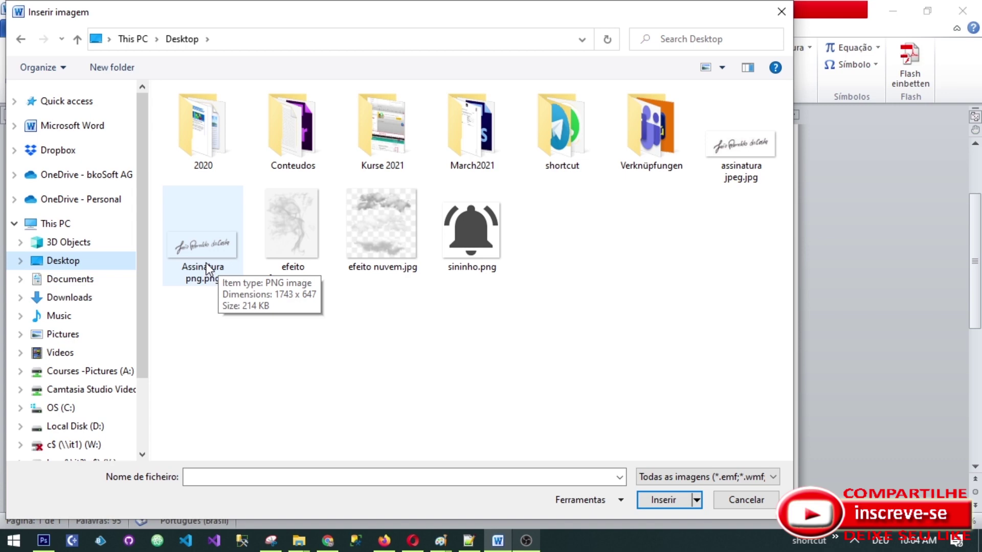
pyautogui.click(191, 266)
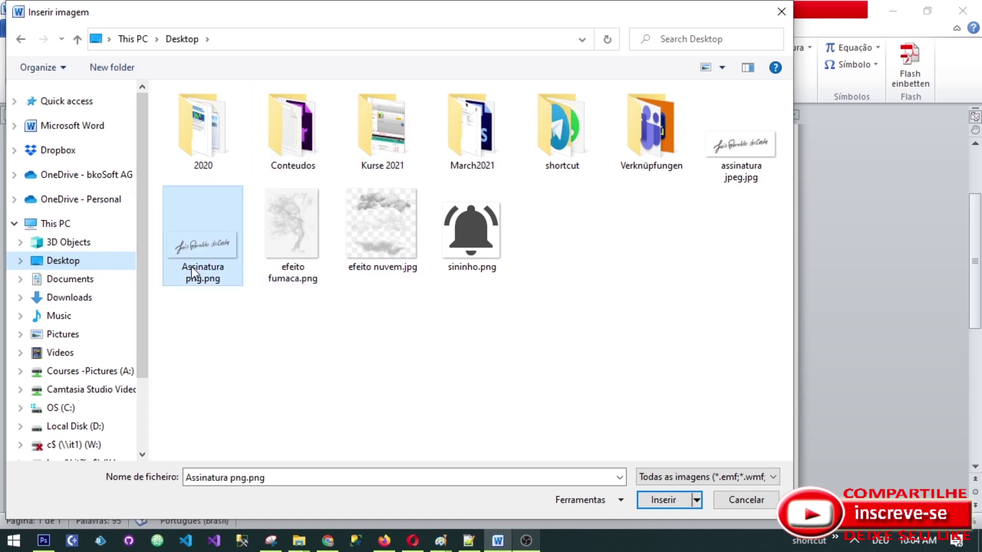
pyautogui.click(747, 151)
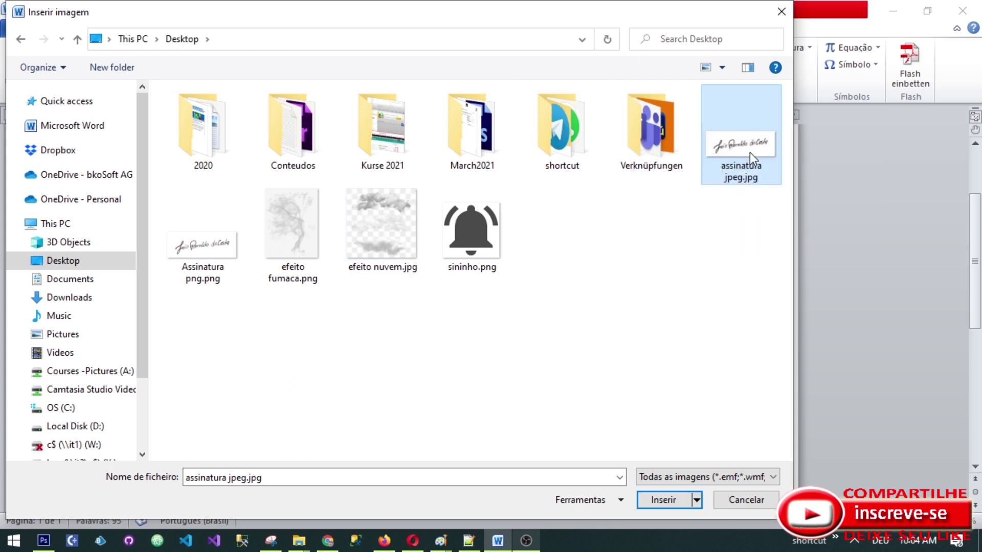
pyautogui.click(214, 260)
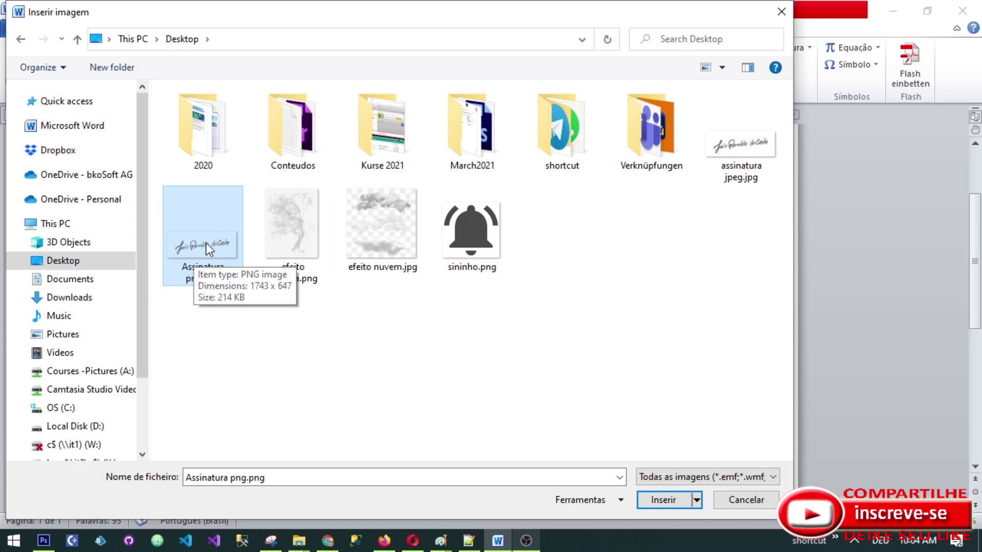
pyautogui.click(666, 502)
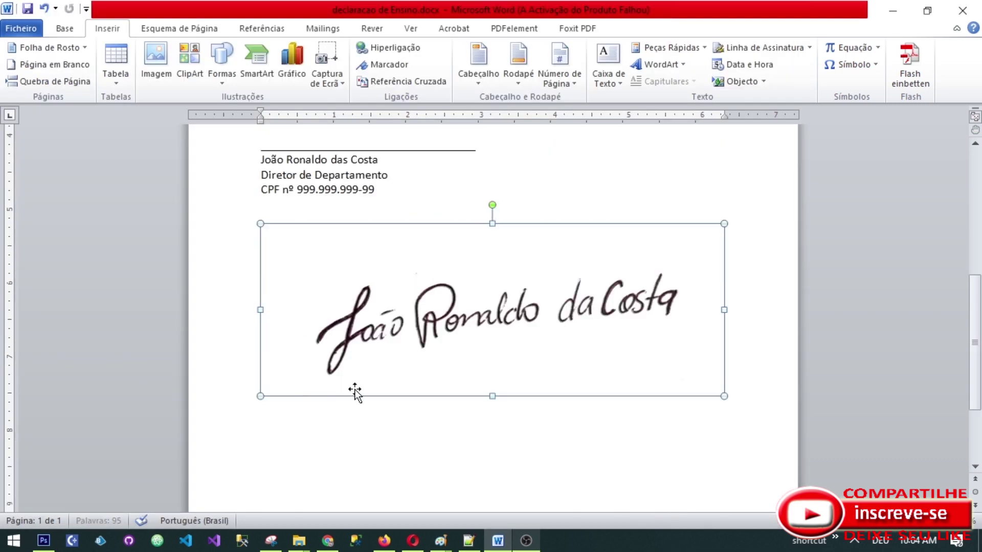
# - Set the text wrapping of the inserted PNG signature to À frente do texto
pyautogui.scroll(3, 476, 410)
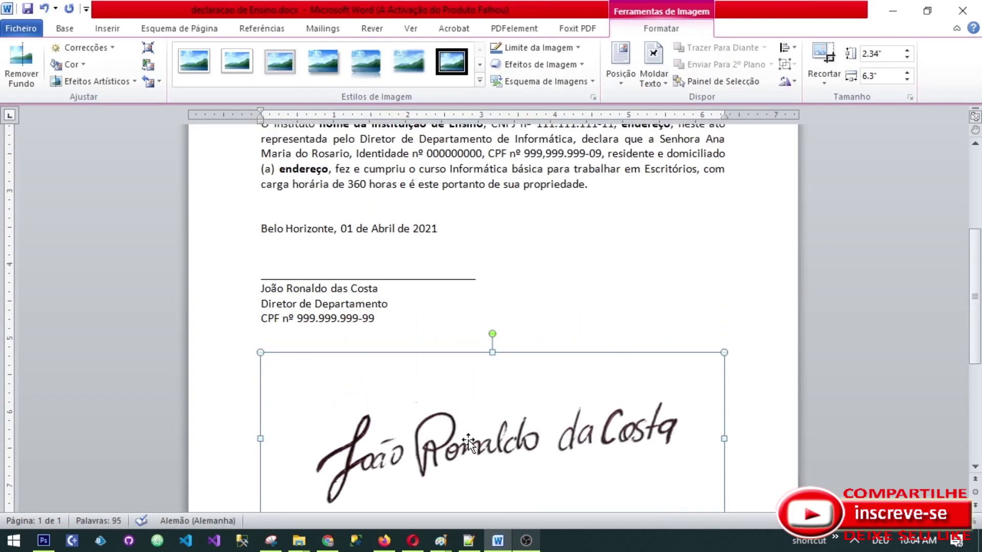
pyautogui.scroll(-1, 473, 442)
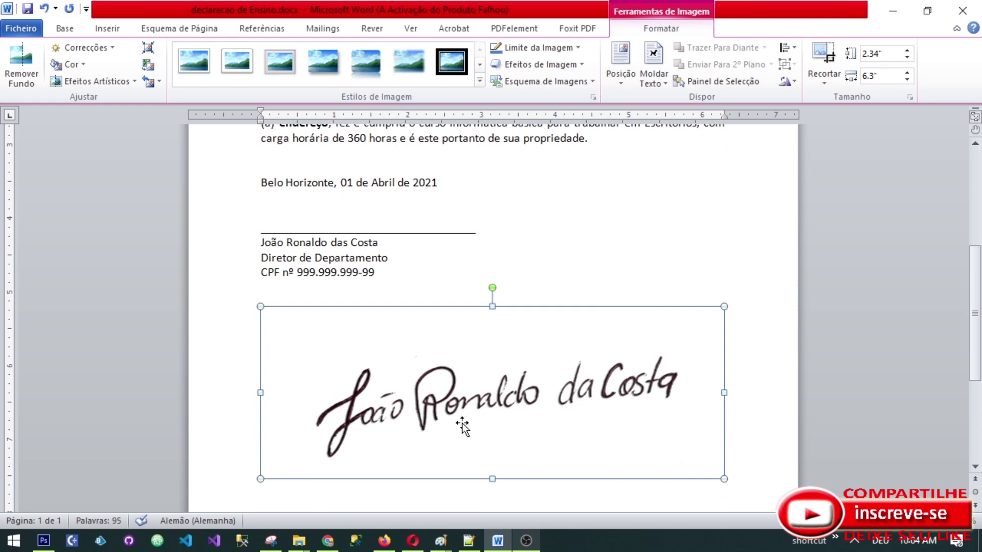
pyautogui.rightClick(446, 373)
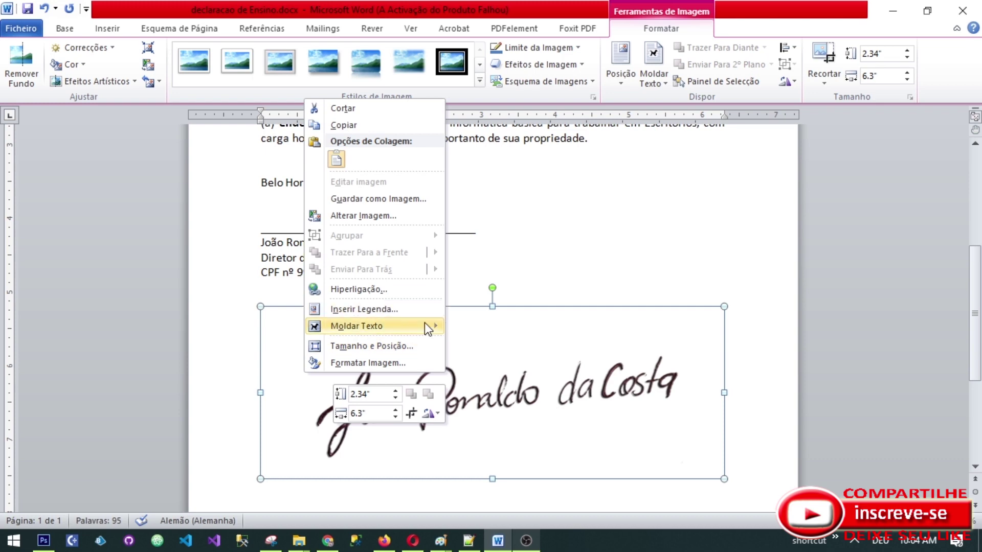
pyautogui.moveTo(427, 327)
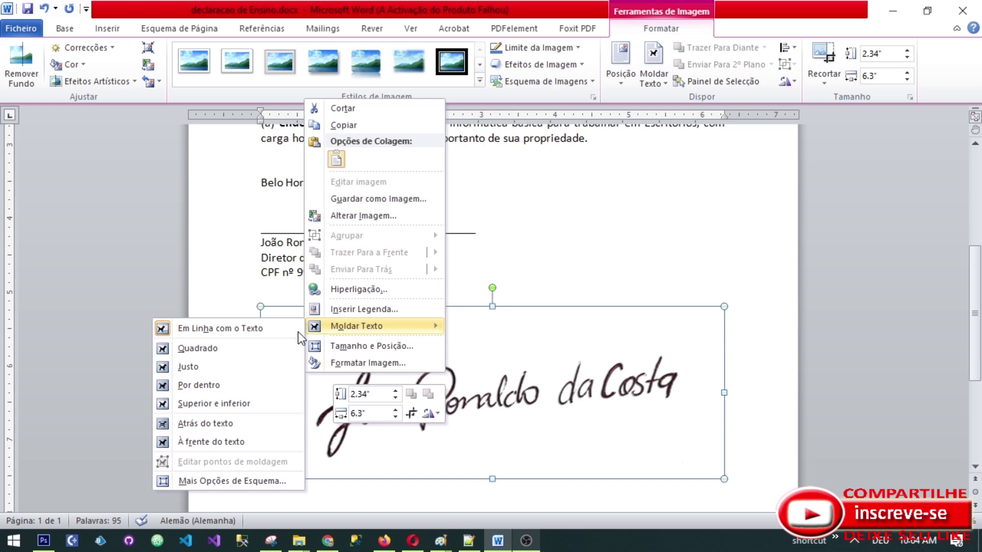
pyautogui.click(230, 445)
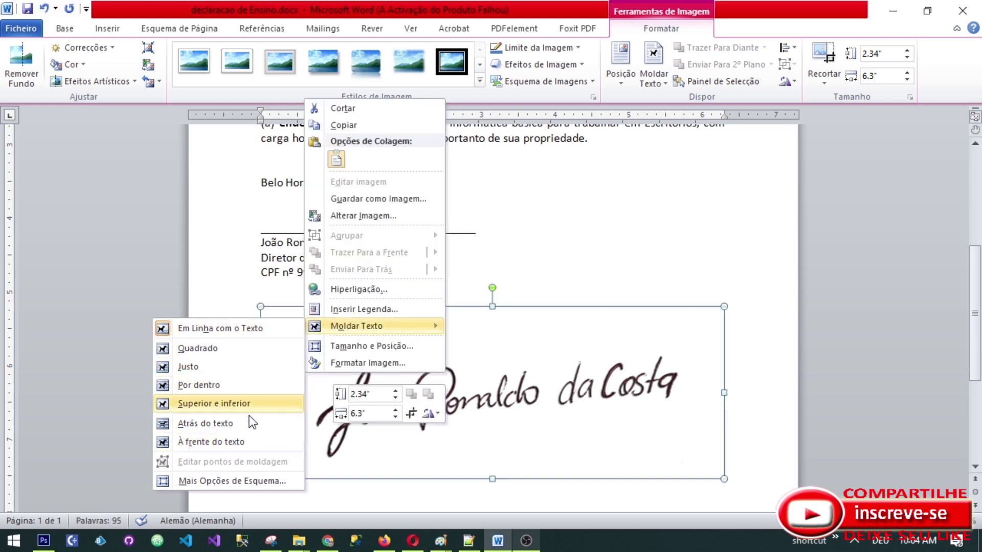
pyautogui.click(215, 450)
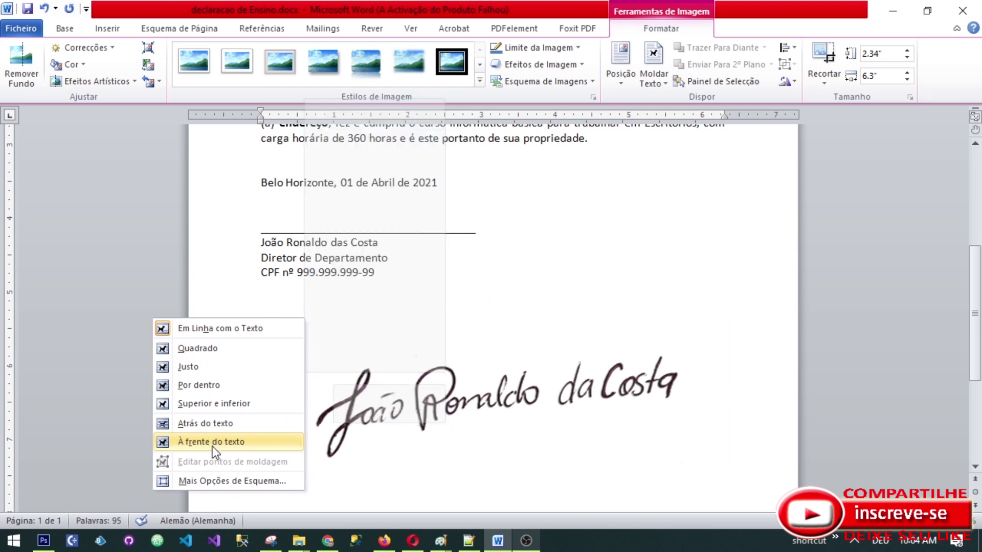
pyautogui.click(215, 443)
# - Try placing the PNG signature over the signature line at about 1.59" by 4.29", and undo back to before its insertion
pyautogui.moveTo(466, 409)
pyautogui.mouseDown()
pyautogui.moveTo(430, 299)
pyautogui.moveTo(475, 379)
pyautogui.moveTo(371, 284)
pyautogui.moveTo(428, 289)
pyautogui.mouseUp()
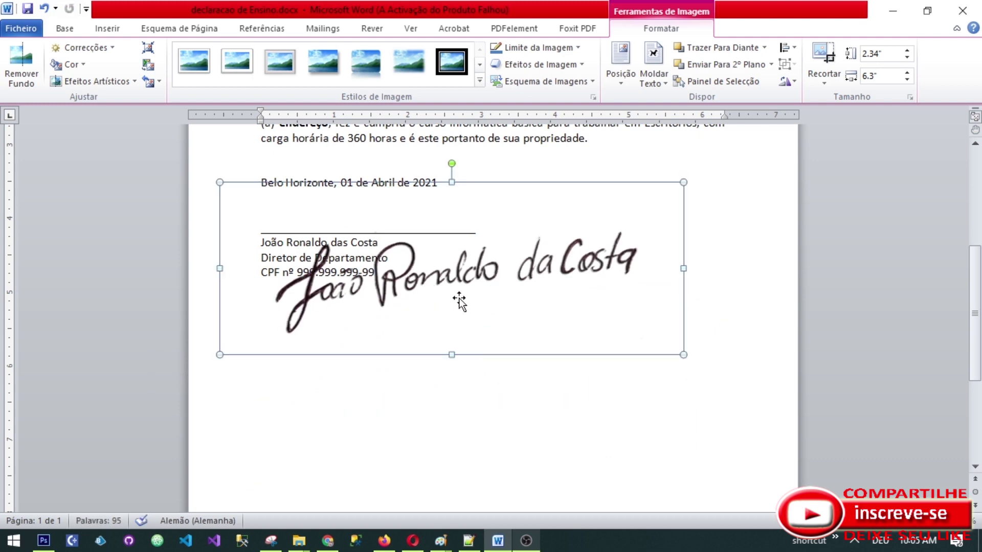
pyautogui.scroll(2, 423, 290)
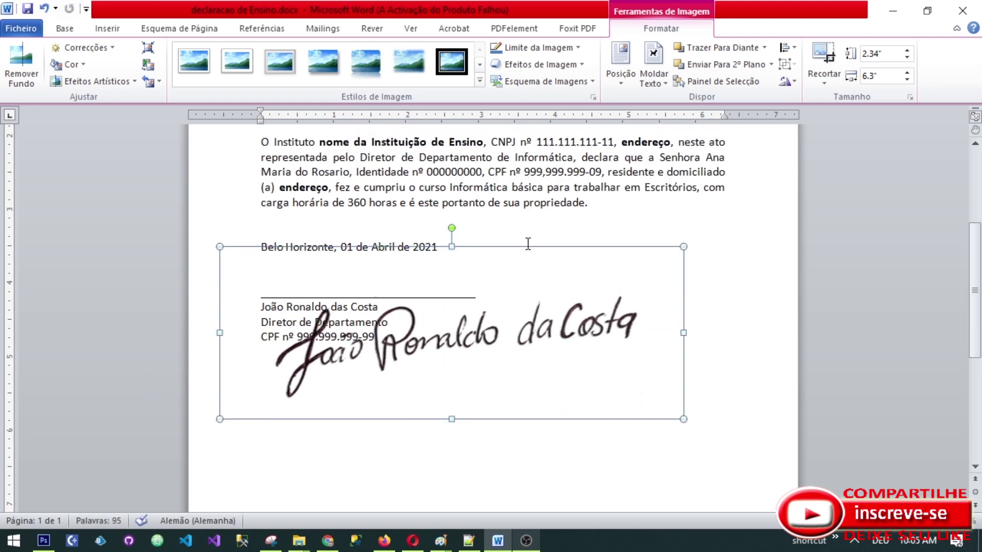
pyautogui.moveTo(454, 350)
pyautogui.mouseDown()
pyautogui.moveTo(427, 285)
pyautogui.moveTo(438, 283)
pyautogui.mouseUp()
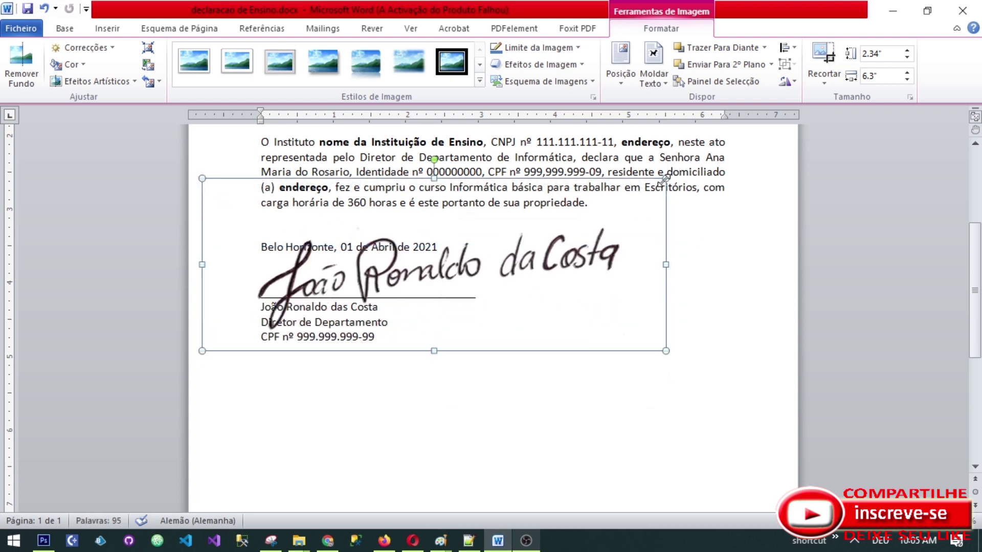
pyautogui.moveTo(663, 182)
pyautogui.mouseDown()
pyautogui.moveTo(532, 234)
pyautogui.moveTo(633, 250)
pyautogui.moveTo(529, 255)
pyautogui.moveTo(785, 283)
pyautogui.moveTo(655, 230)
pyautogui.moveTo(519, 259)
pyautogui.mouseUp()
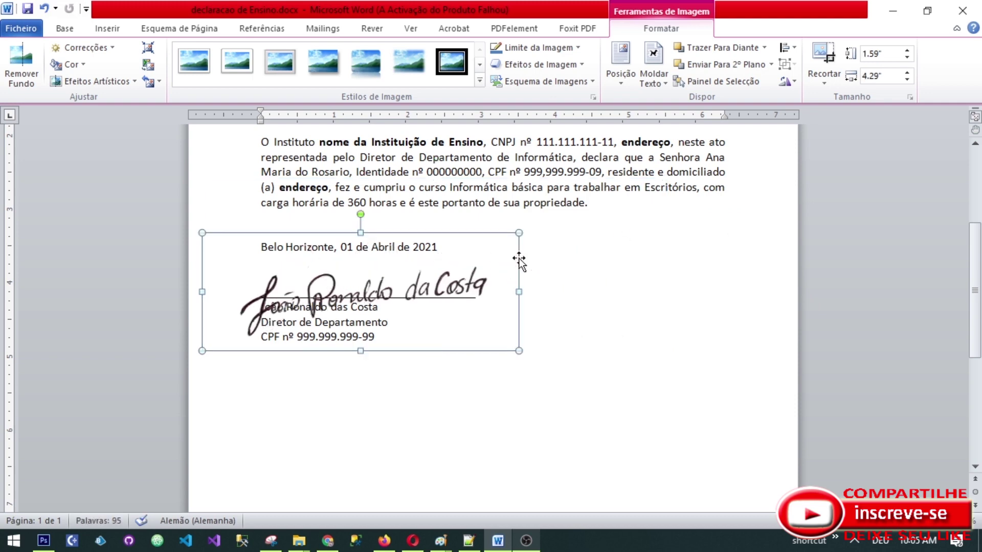
pyautogui.hotkey('ctrl', 'z')
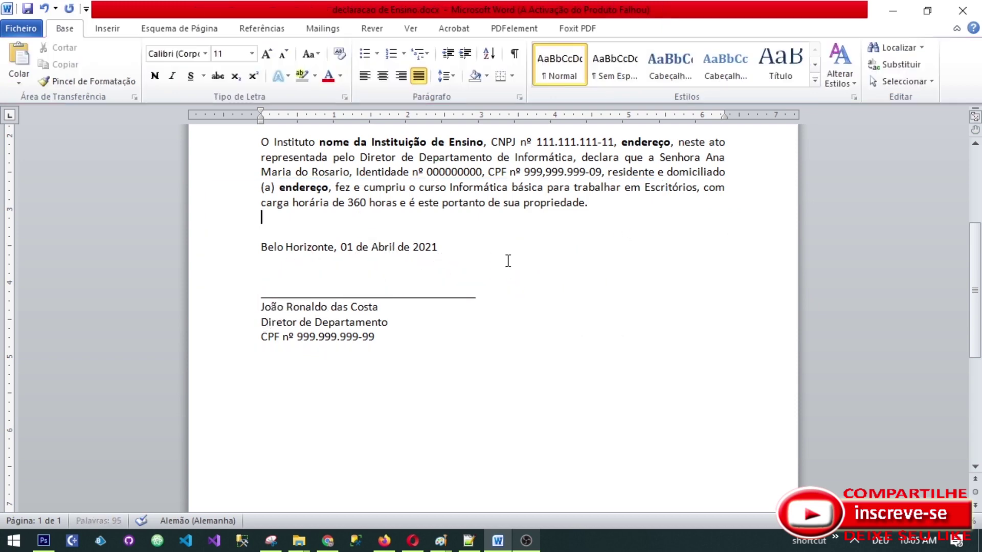
# - Insert the picture assinatura jpeg.jpg from the Desktop below the signature block
pyautogui.click(353, 401)
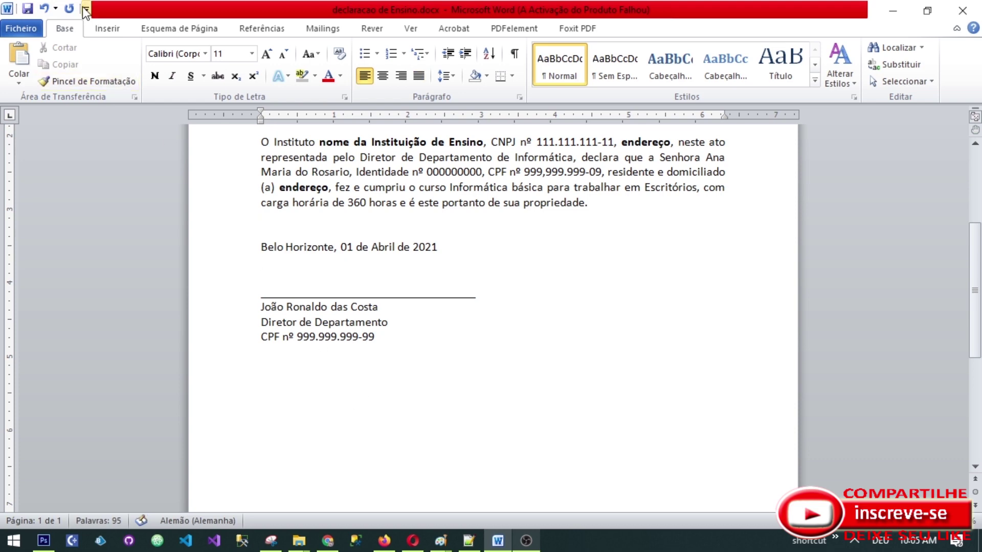
pyautogui.click(102, 29)
pyautogui.click(150, 60)
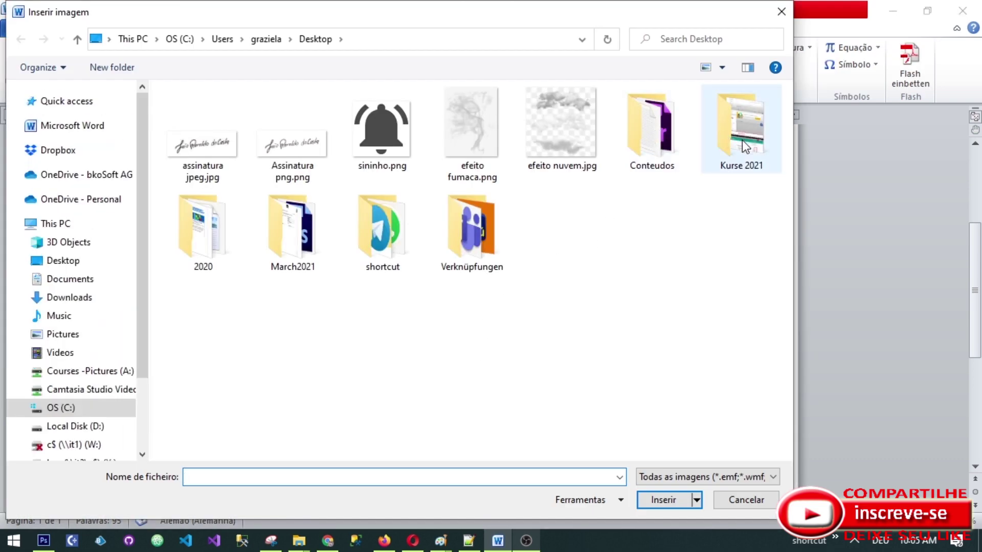
pyautogui.click(293, 145)
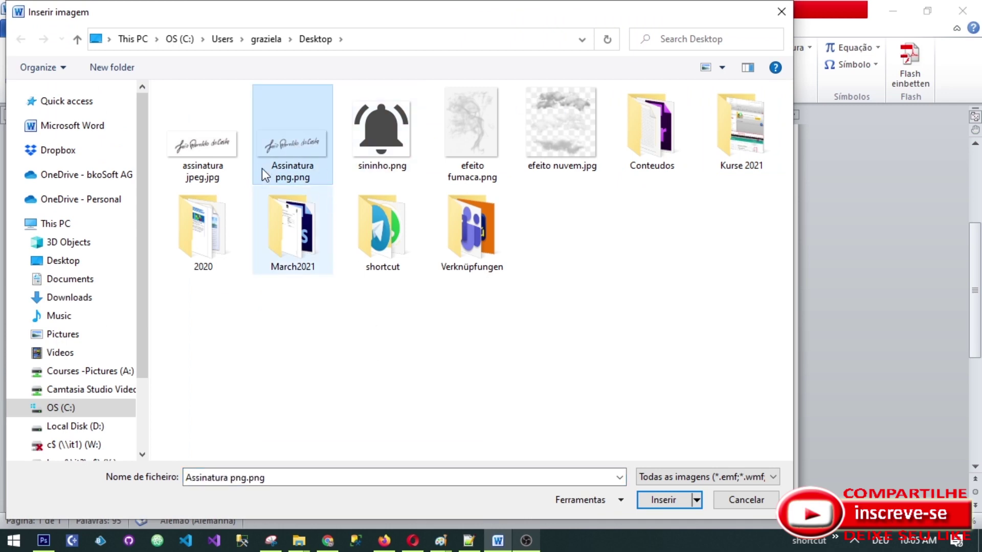
pyautogui.click(202, 149)
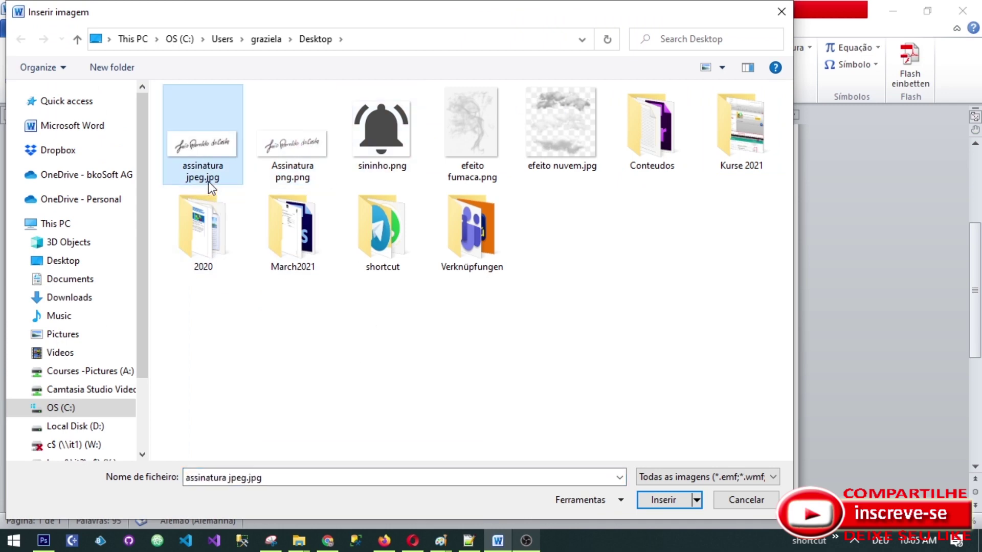
pyautogui.click(664, 501)
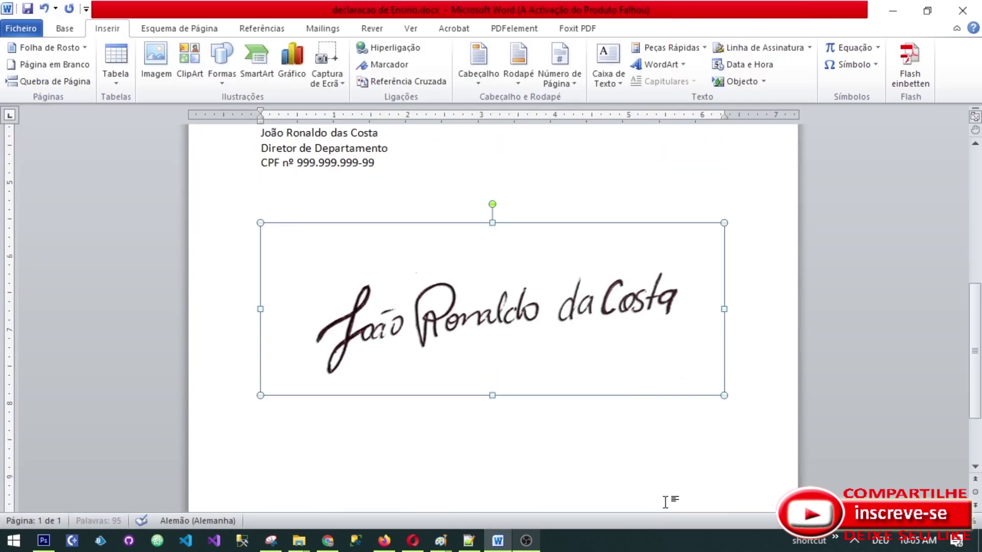
pyautogui.scroll(3, 473, 450)
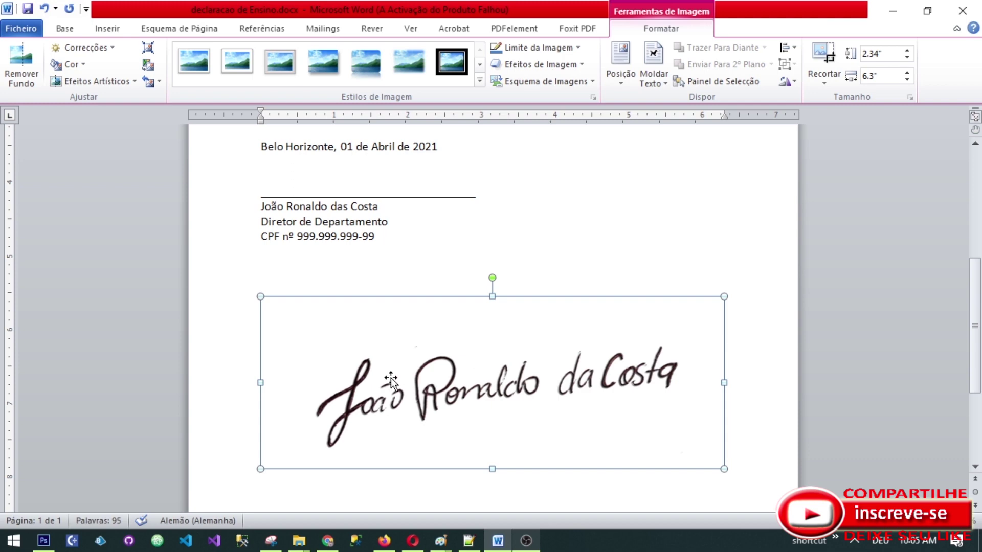
# - Switch to Photoshop to view the signature image on its transparent background, and return to the Word document
pyautogui.click(44, 540)
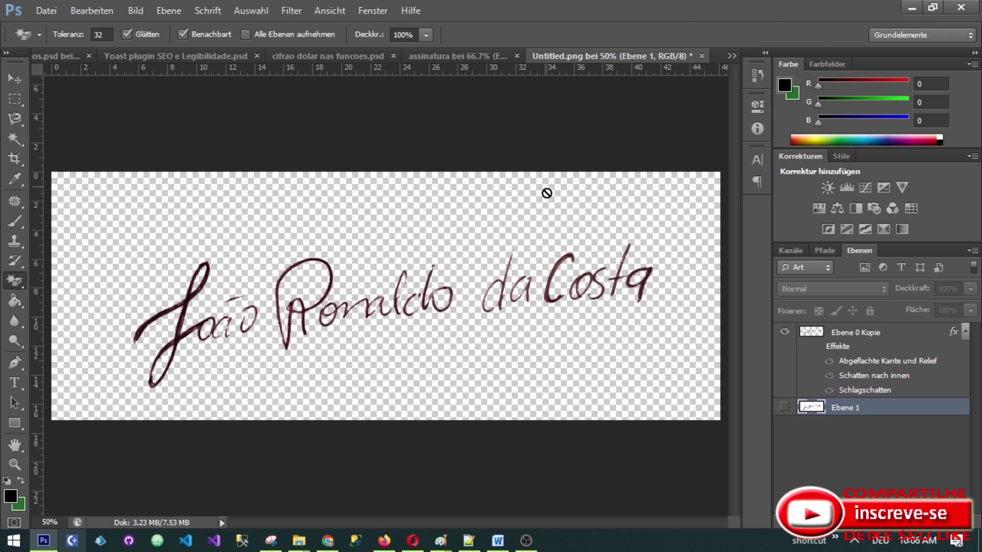
pyautogui.click(911, 10)
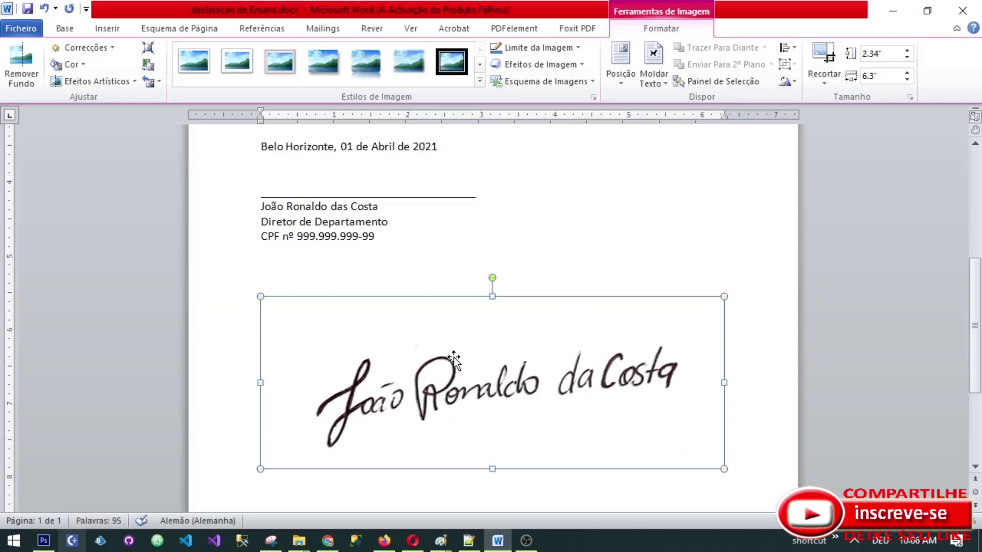
# - Try to move the inline JPEG signature up onto the signature line
pyautogui.moveTo(434, 377); pyautogui.dragTo(429, 250)
pyautogui.moveTo(421, 299); pyautogui.dragTo(401, 205)
pyautogui.moveTo(419, 277)
pyautogui.mouseDown()
pyautogui.moveTo(422, 408)
pyautogui.moveTo(413, 430)
pyautogui.mouseUp()
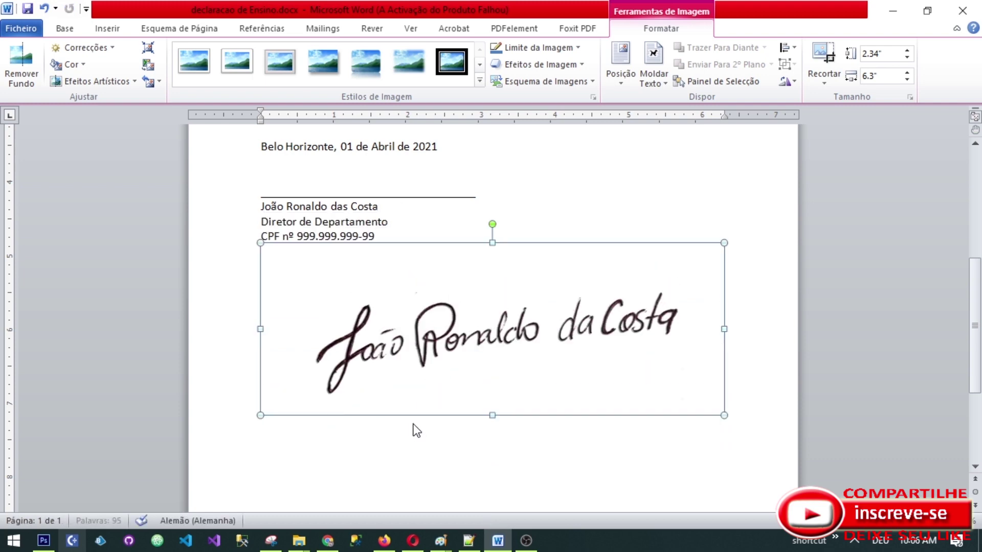
# - Set the text wrapping of the JPEG signature to À frente do texto
pyautogui.rightClick(416, 333)
pyautogui.moveTo(369, 290)
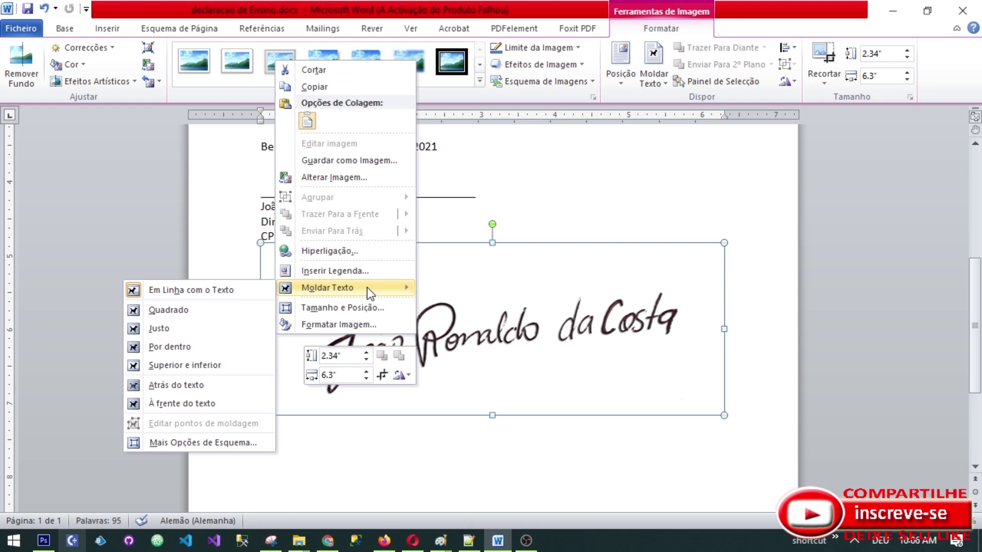
pyautogui.click(187, 404)
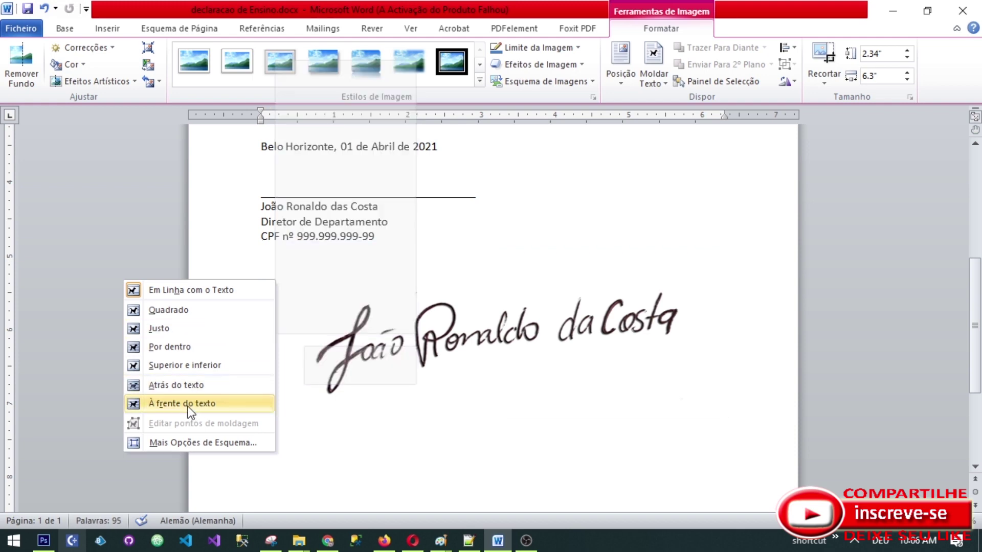
# - Move the JPEG signature up over the date and signature block, just below the declaration paragraph
pyautogui.moveTo(425, 314)
pyautogui.mouseDown()
pyautogui.moveTo(383, 272)
pyautogui.moveTo(442, 202)
pyautogui.moveTo(492, 198)
pyautogui.moveTo(484, 202)
pyautogui.mouseUp()
pyautogui.scroll(3, 483, 254)
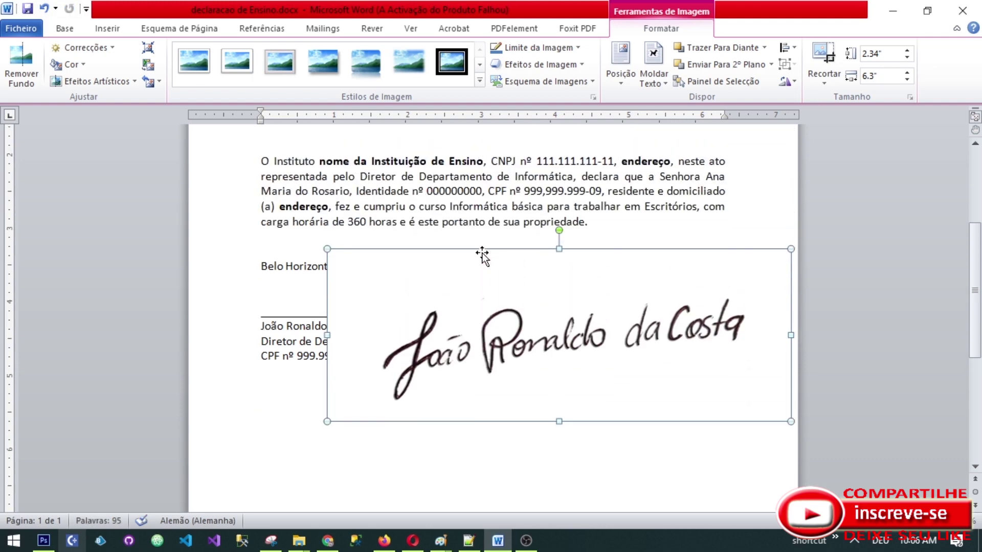
pyautogui.scroll(1, 482, 254)
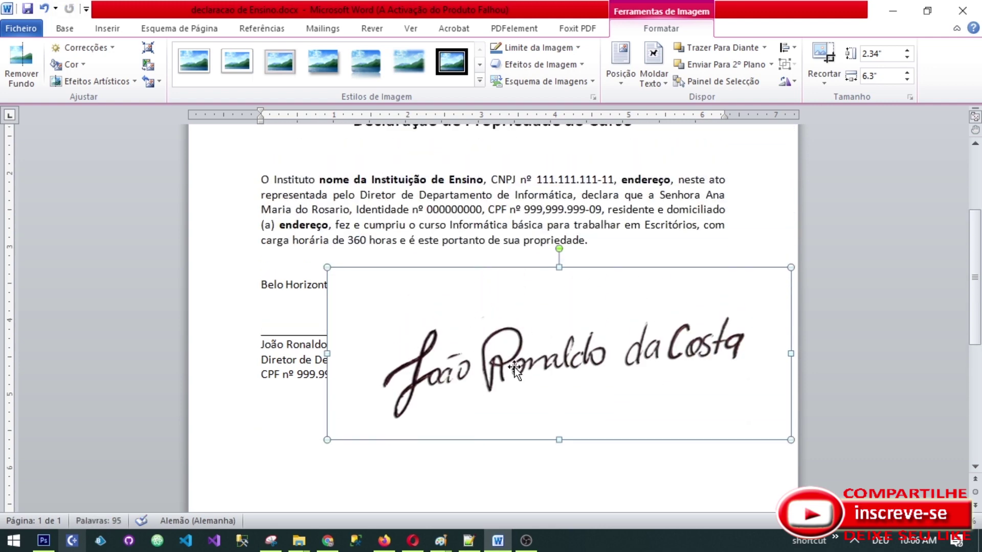
pyautogui.moveTo(429, 338); pyautogui.dragTo(423, 326)
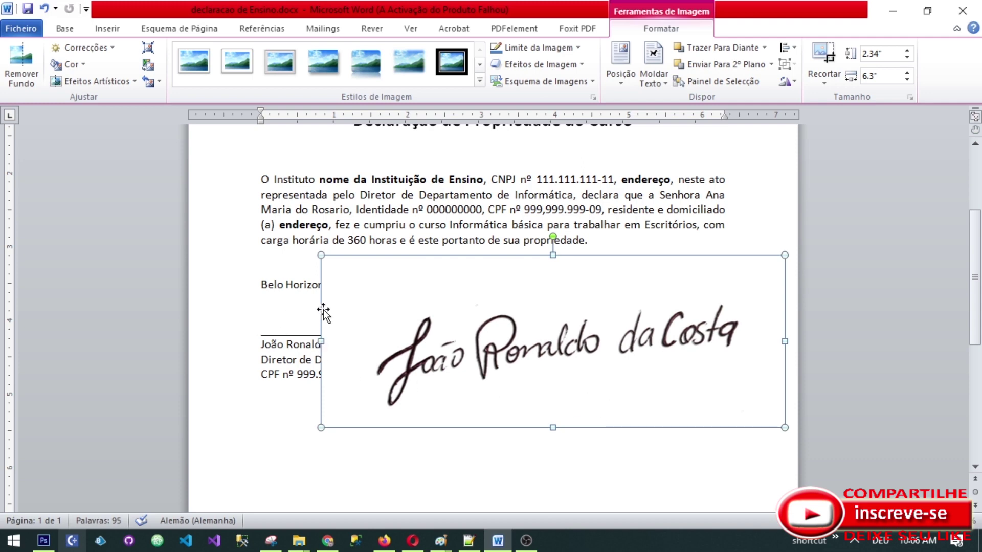
pyautogui.click(61, 29)
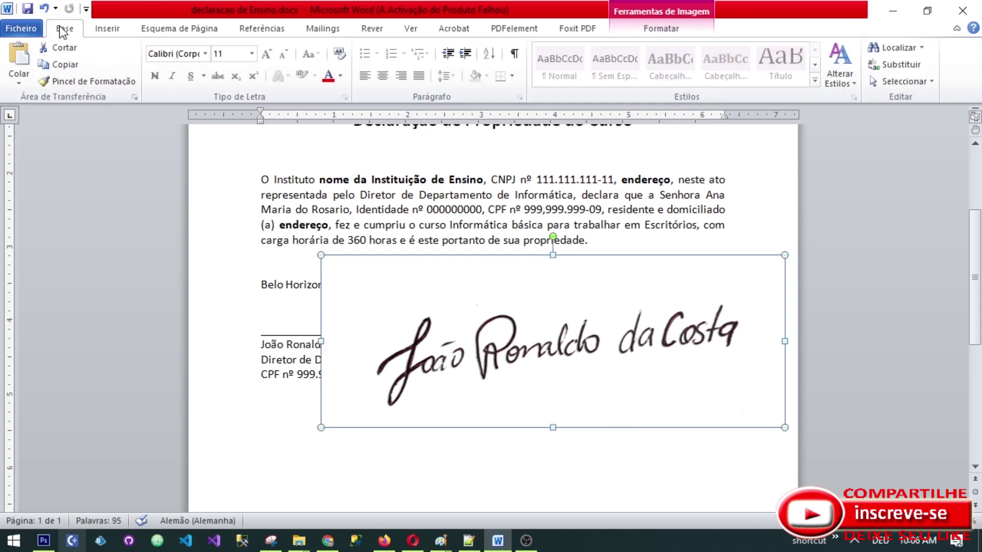
pyautogui.rightClick(562, 363)
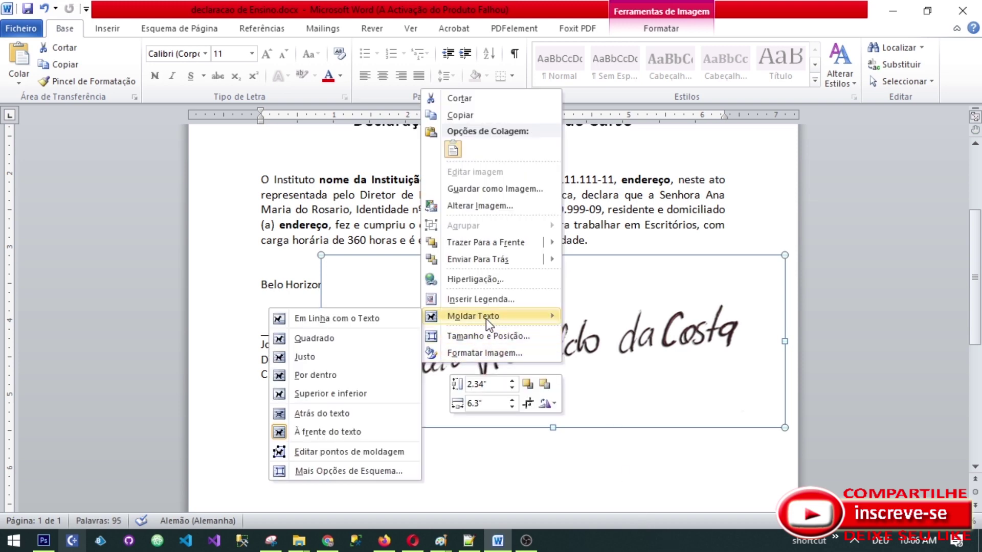
pyautogui.click(648, 304)
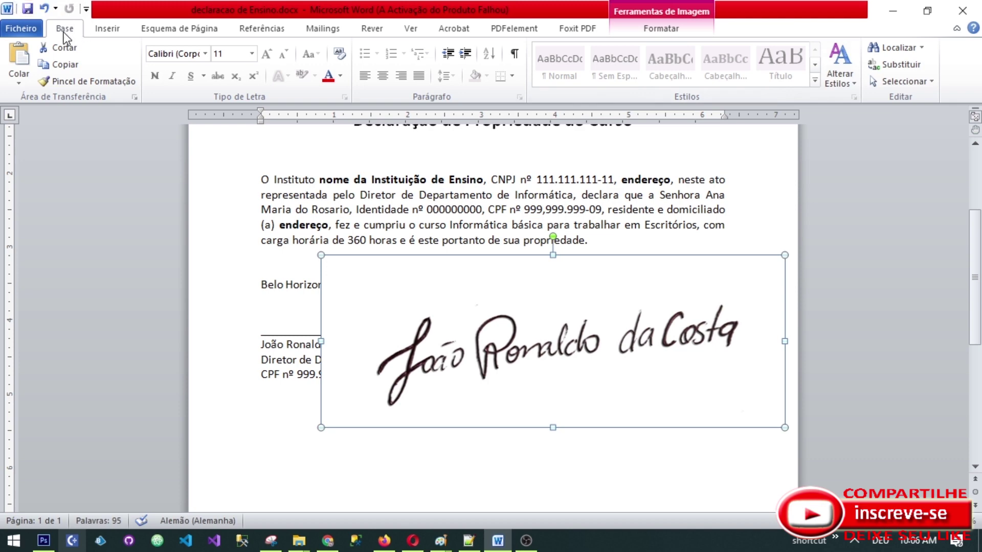
# - Make the white background of the JPEG signature transparent with the Definir Cor Transparente colour option
pyautogui.click(681, 33)
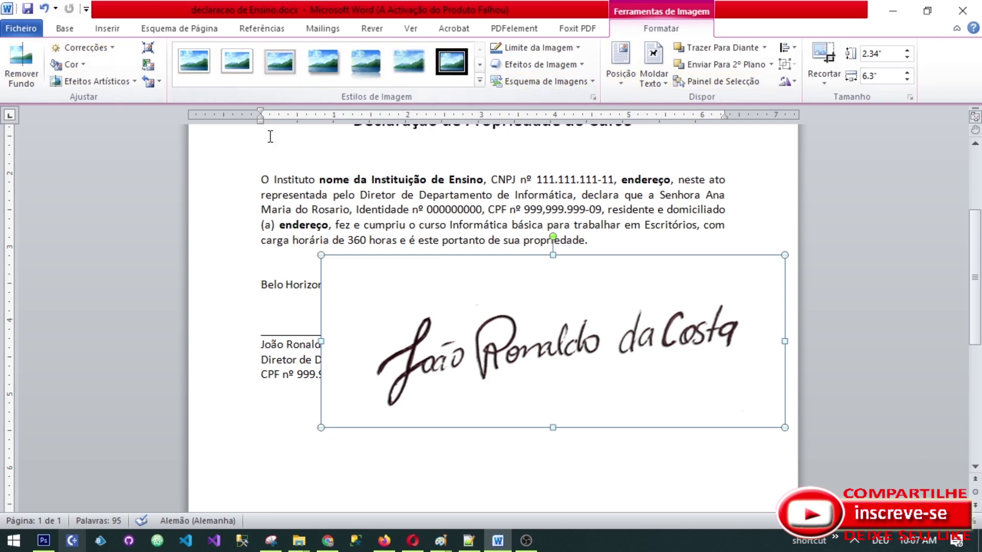
pyautogui.click(82, 66)
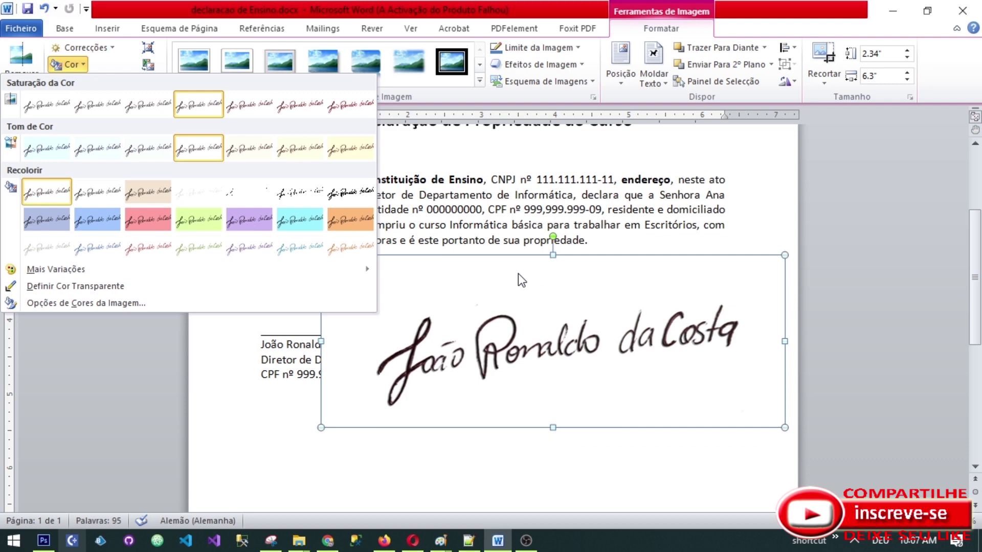
pyautogui.click(71, 286)
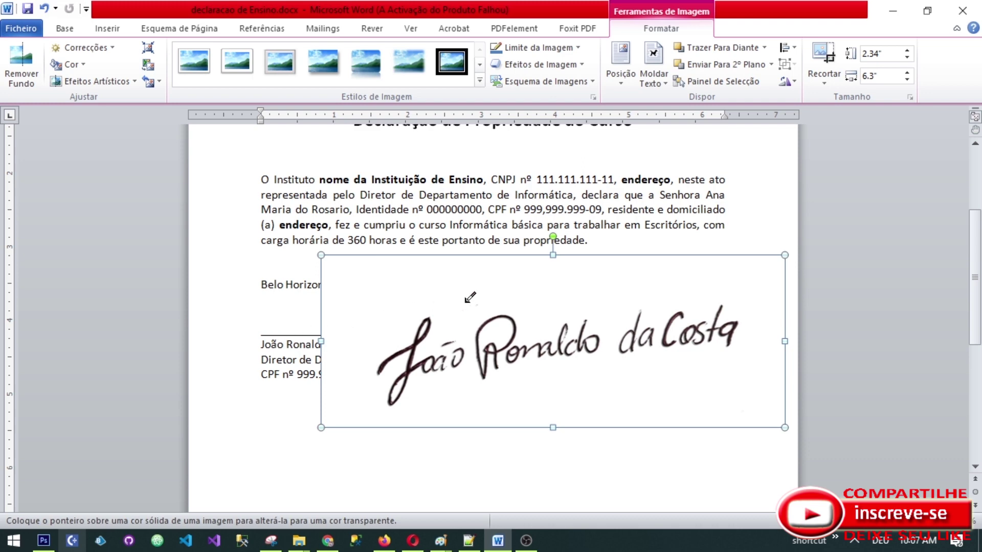
pyautogui.click(577, 280)
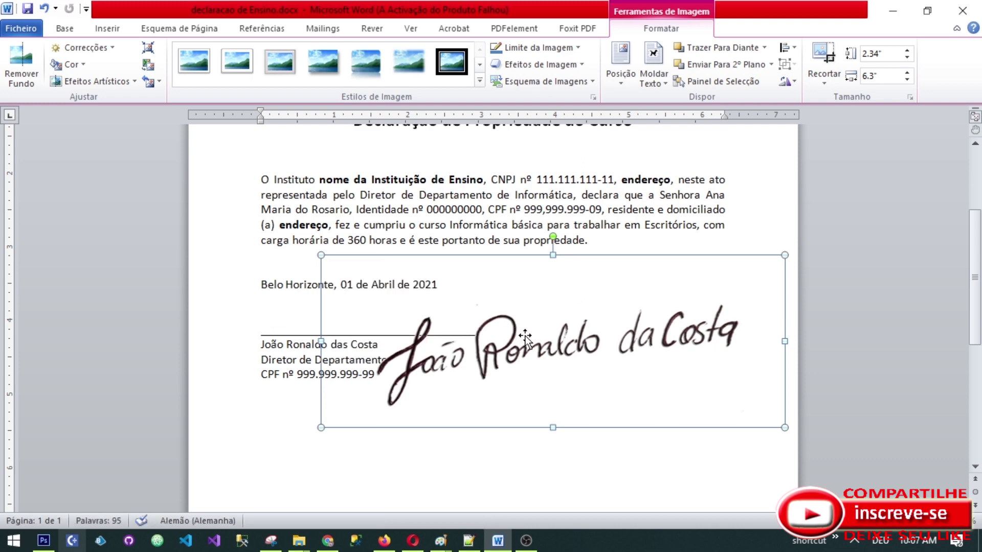
# - Move the signature image over the signature line and shrink it proportionally to about 1.7" high by 4.58" wide
pyautogui.moveTo(524, 339)
pyautogui.mouseDown()
pyautogui.moveTo(396, 335)
pyautogui.moveTo(411, 308)
pyautogui.mouseUp()
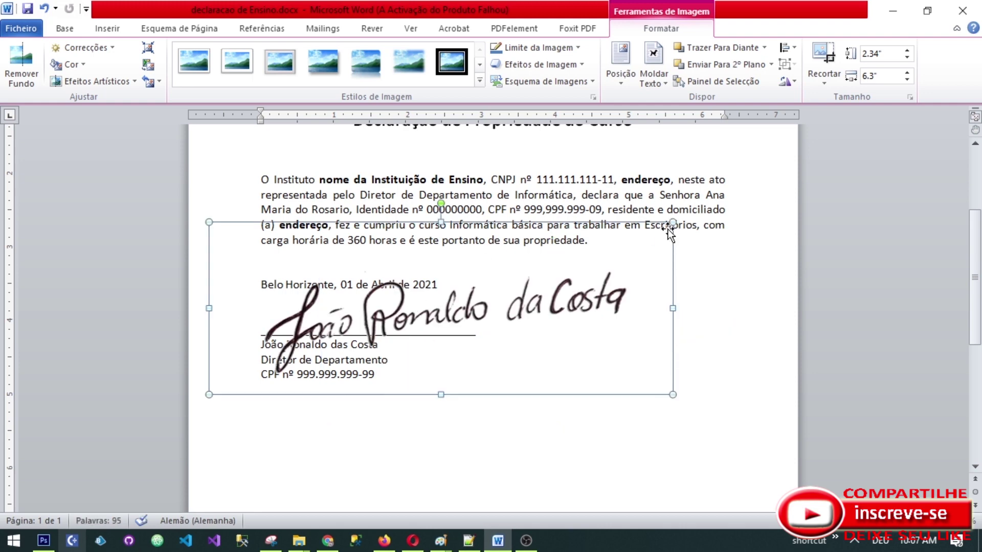
pyautogui.moveTo(672, 222)
pyautogui.mouseDown()
pyautogui.moveTo(620, 257)
pyautogui.moveTo(629, 266)
pyautogui.moveTo(613, 259)
pyautogui.moveTo(520, 281)
pyautogui.moveTo(588, 254)
pyautogui.moveTo(593, 263)
pyautogui.mouseUp()
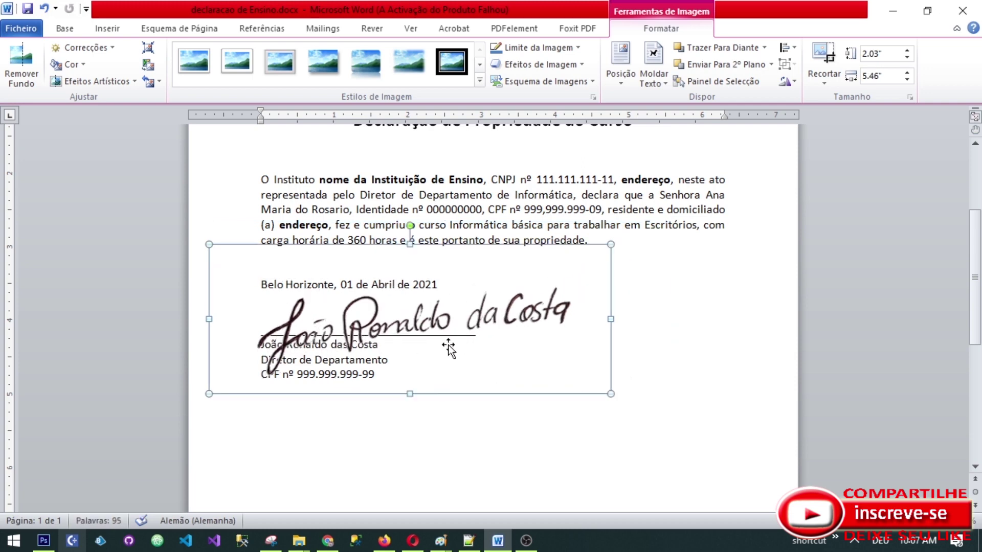
pyautogui.moveTo(612, 244); pyautogui.dragTo(547, 271)
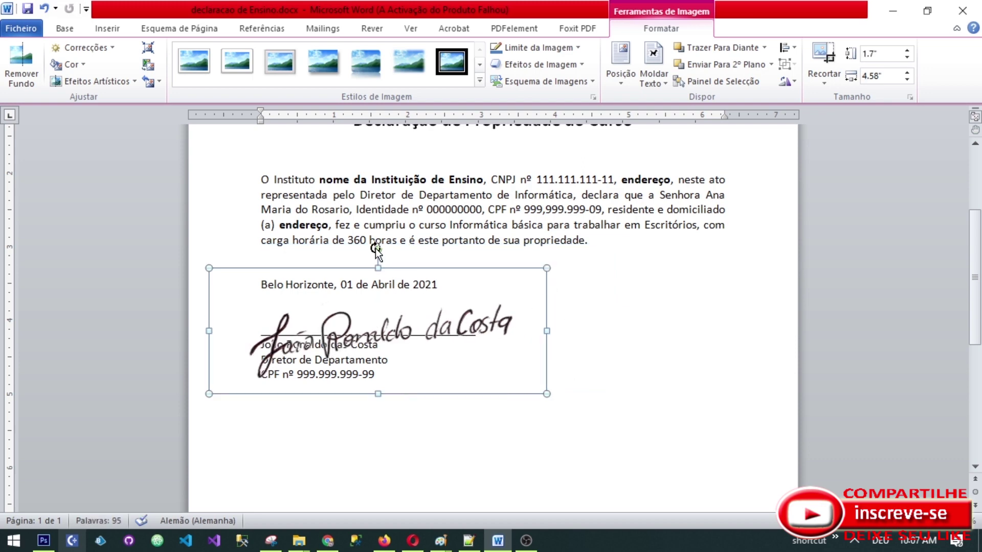
# - Rotate the signature slightly clockwise to level it, shrink it to about 1.44" by 3.88", and position it on the signature line
pyautogui.moveTo(377, 250); pyautogui.dragTo(386, 249)
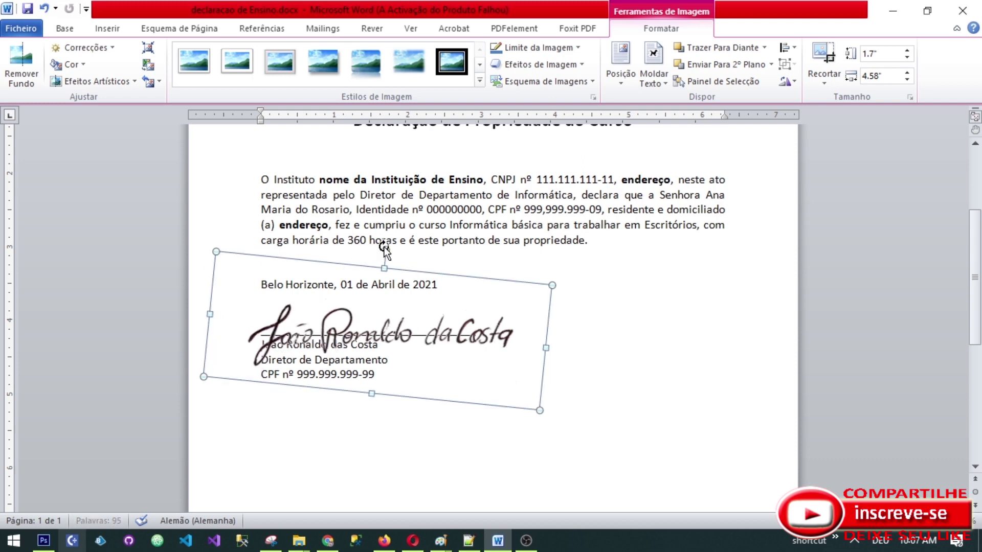
pyautogui.moveTo(406, 319)
pyautogui.mouseDown()
pyautogui.moveTo(403, 300)
pyautogui.moveTo(412, 316)
pyautogui.mouseUp()
pyautogui.moveTo(548, 277); pyautogui.dragTo(507, 289)
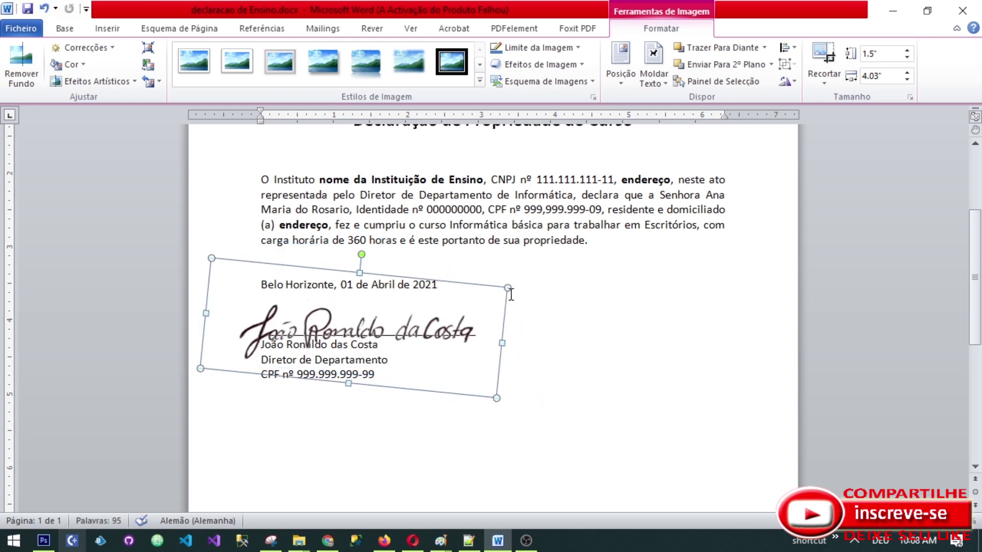
pyautogui.moveTo(507, 289); pyautogui.dragTo(497, 291)
pyautogui.moveTo(405, 312); pyautogui.dragTo(425, 303)
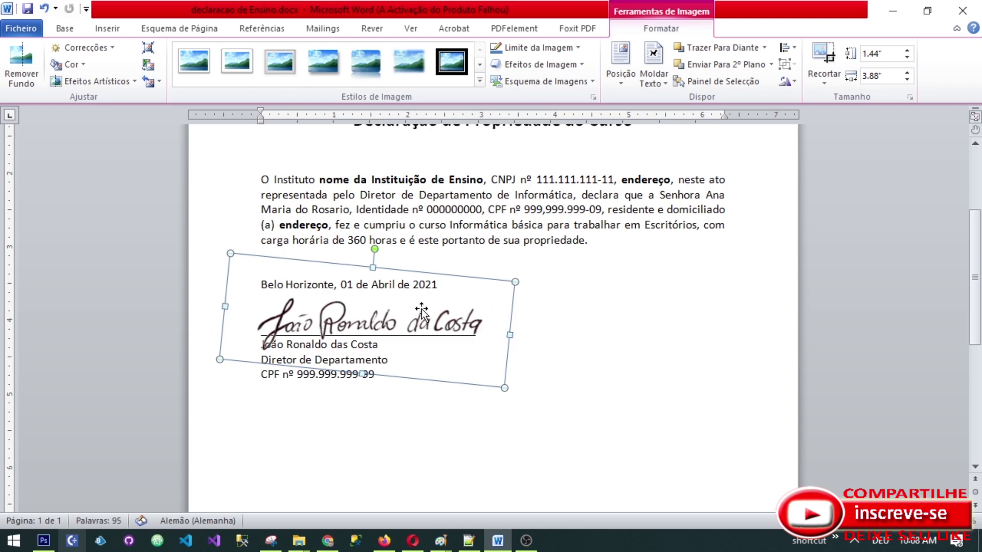
# - Reduce the signature to about 1.35" by 3.63" and nudge it so it fits the length of the signature line
pyautogui.moveTo(422, 312); pyautogui.dragTo(418, 317)
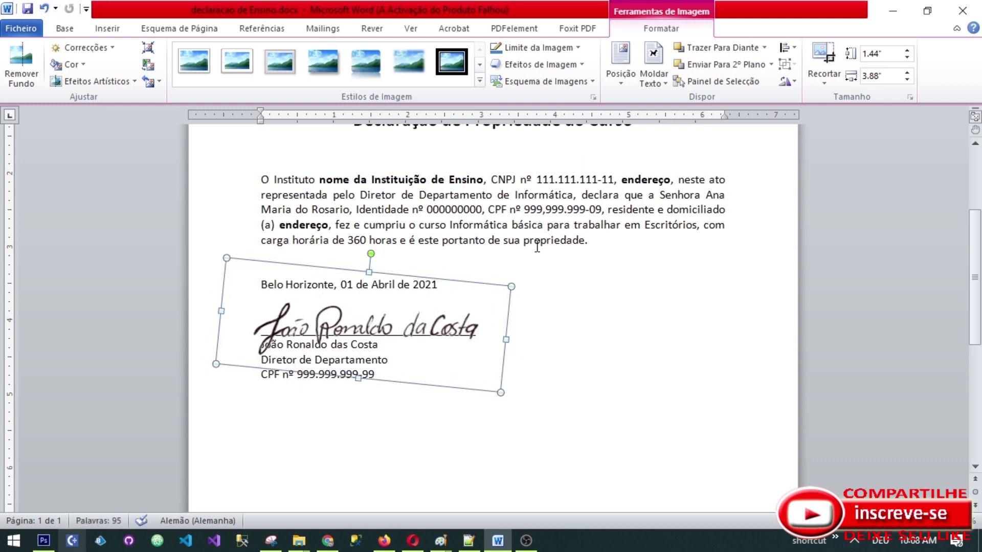
pyautogui.moveTo(505, 286); pyautogui.dragTo(495, 290)
pyautogui.moveTo(422, 309); pyautogui.dragTo(423, 311)
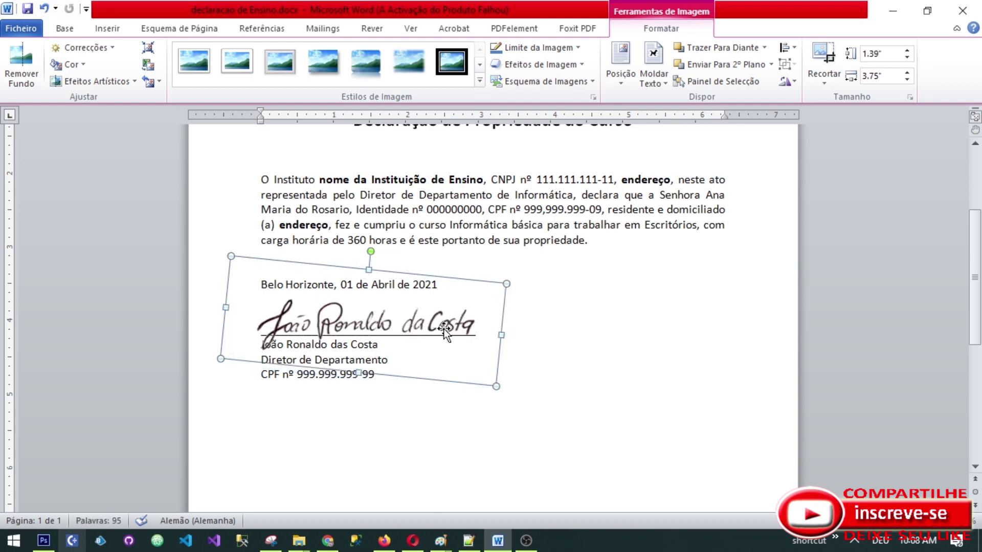
pyautogui.moveTo(424, 329); pyautogui.dragTo(424, 333)
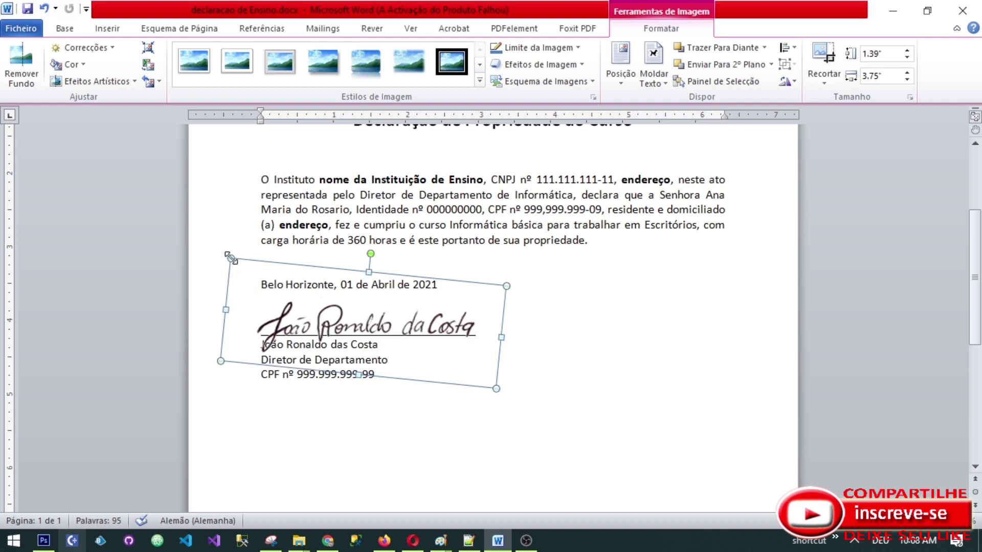
pyautogui.moveTo(232, 258); pyautogui.dragTo(240, 263)
pyautogui.moveTo(333, 315); pyautogui.dragTo(333, 314)
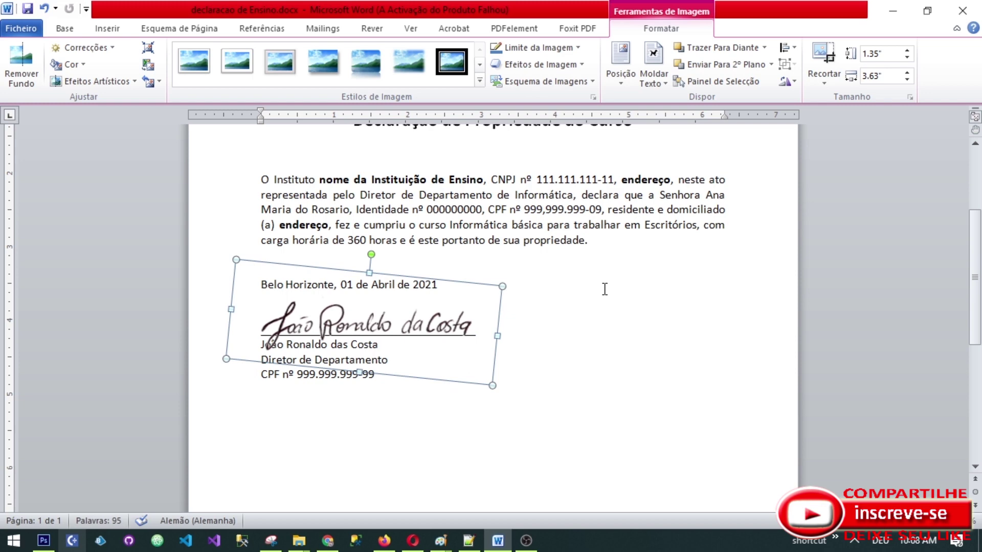
pyautogui.click(492, 445)
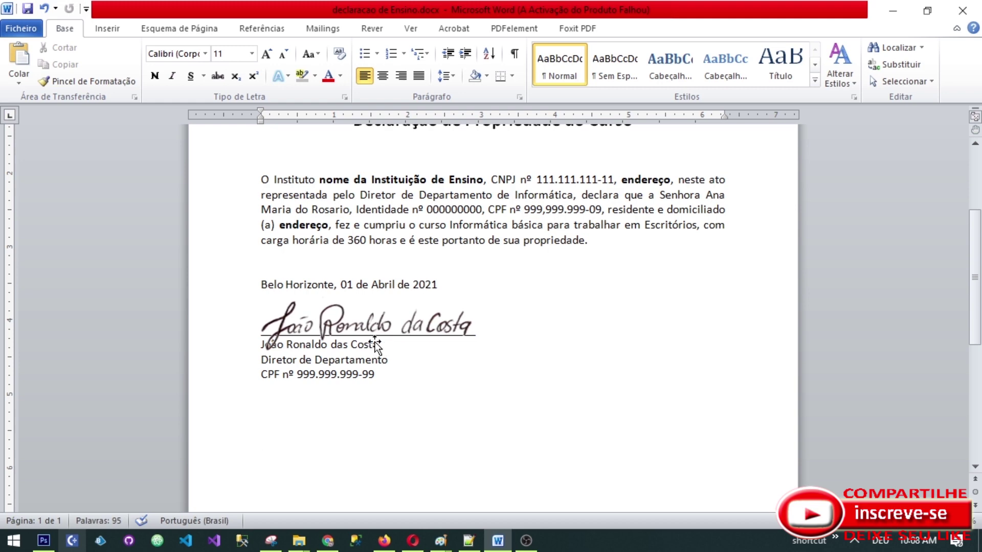
# - Save a copy of the document to the Desktop as declaracao de Ensino.pdf in PDF format
pyautogui.click(21, 30)
pyautogui.click(75, 77)
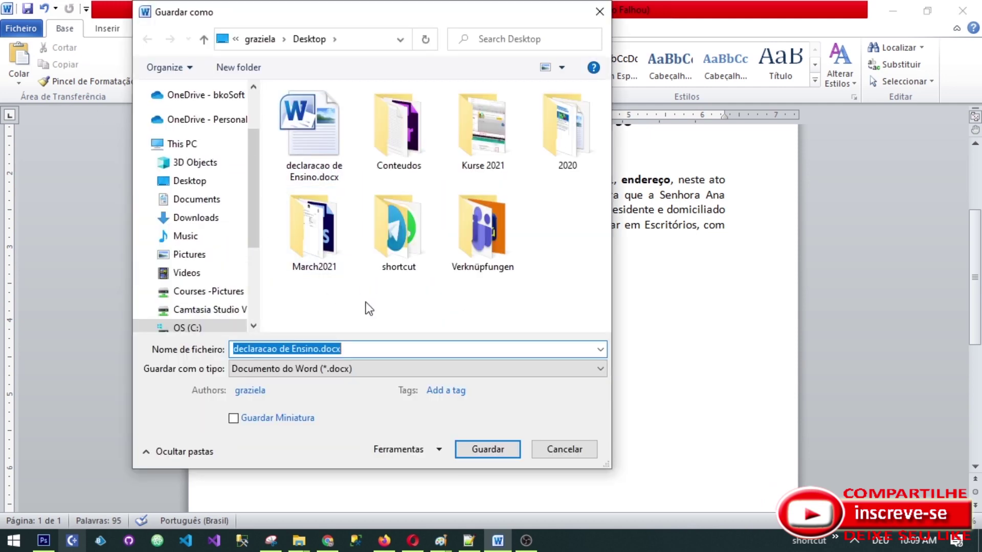
pyautogui.click(375, 371)
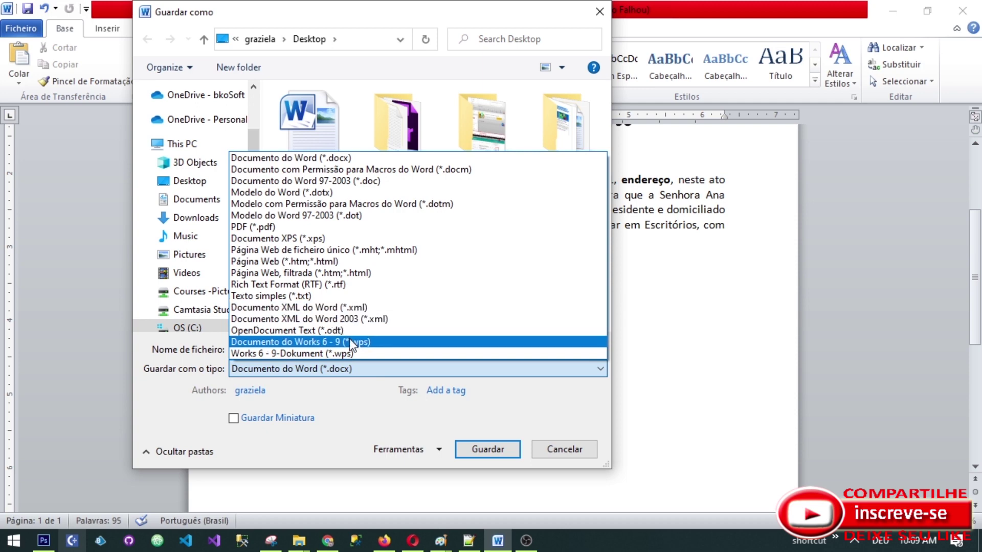
pyautogui.click(317, 228)
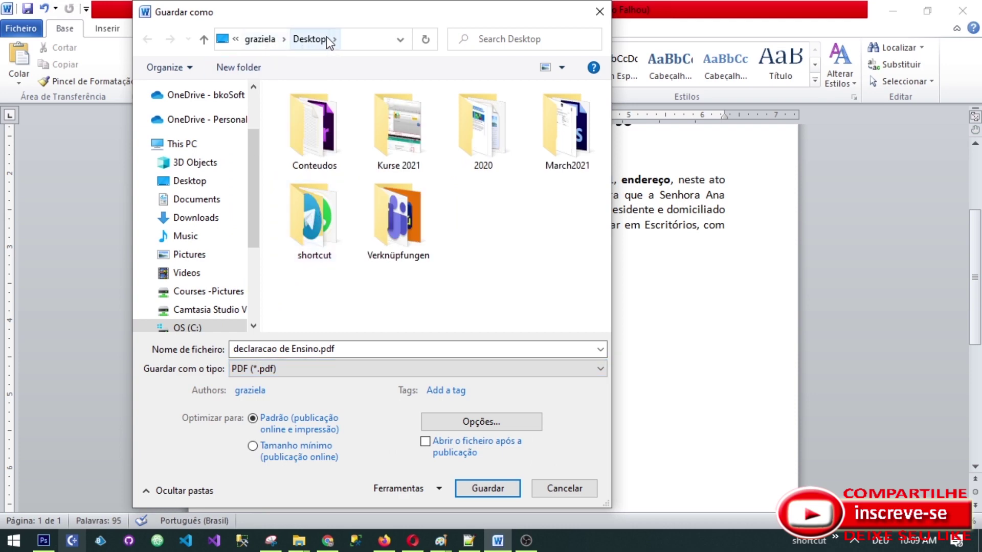
pyautogui.click(498, 492)
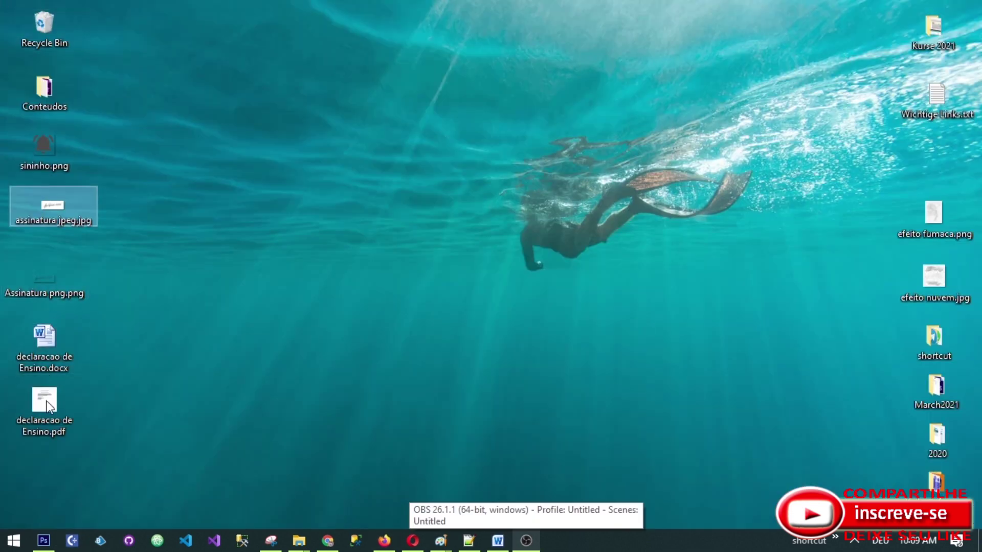
# - Open declaracao de Ensino.pdf from the desktop in Adobe Acrobat Reader and examine the signature placement at 66.7% zoom
pyautogui.click(46, 402)
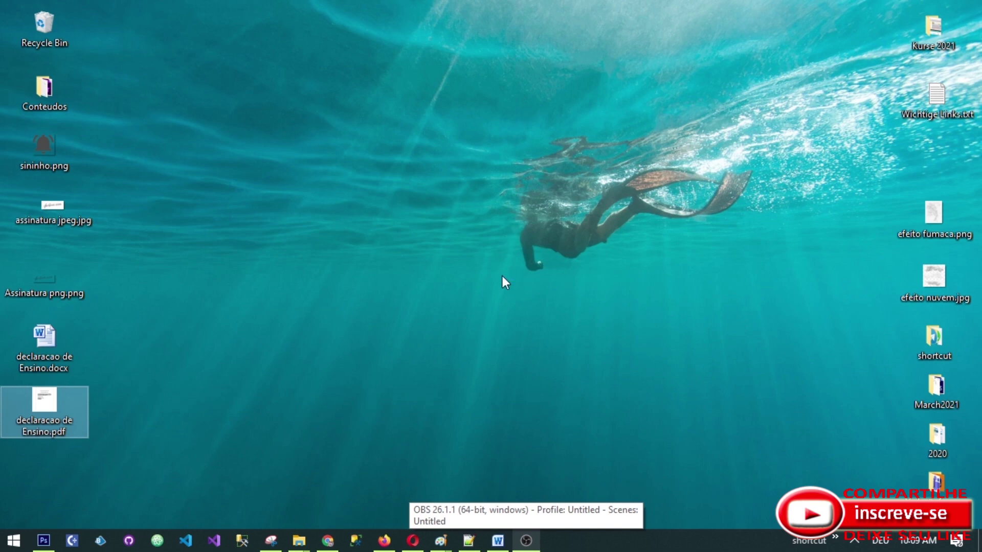
pyautogui.click(520, 268)
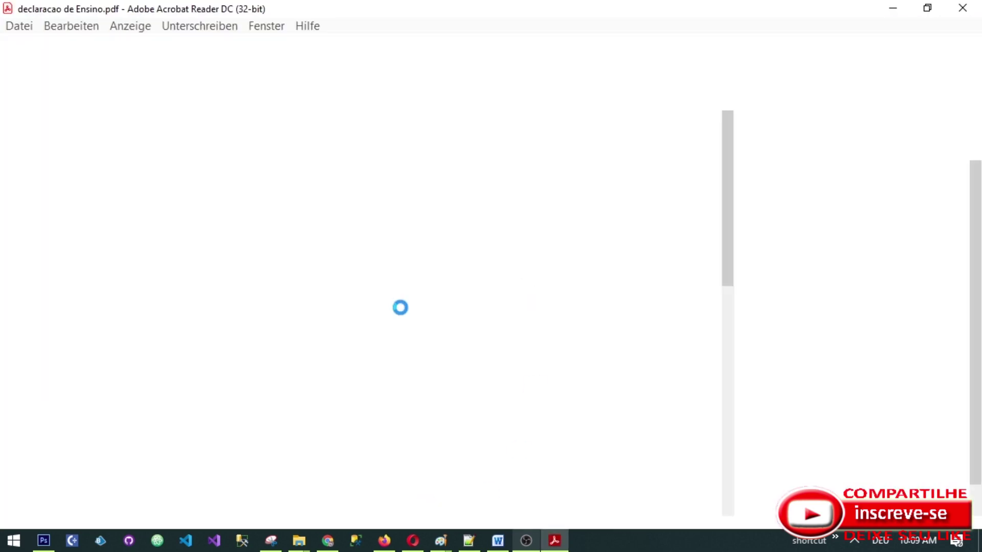
pyautogui.click(739, 313)
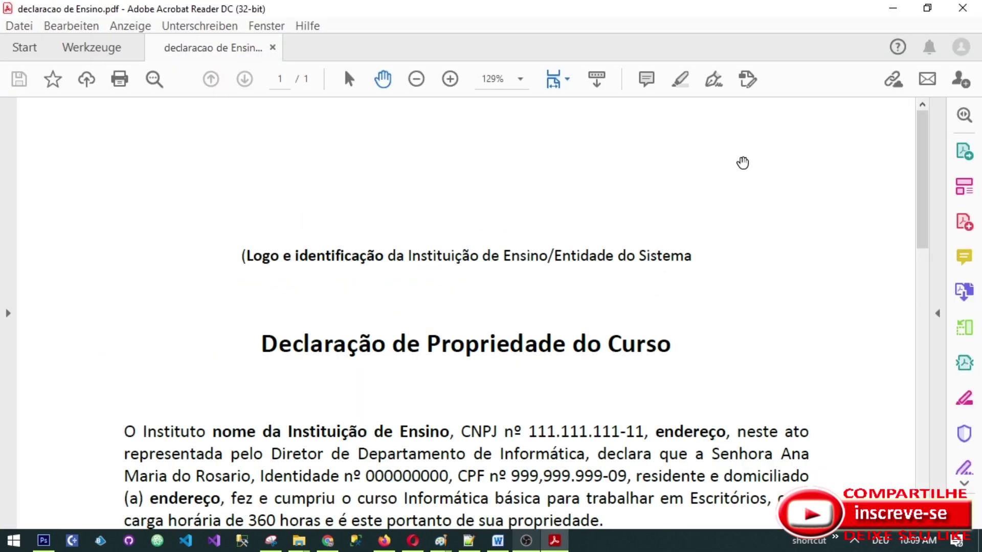
pyautogui.scroll(-3, 634, 283)
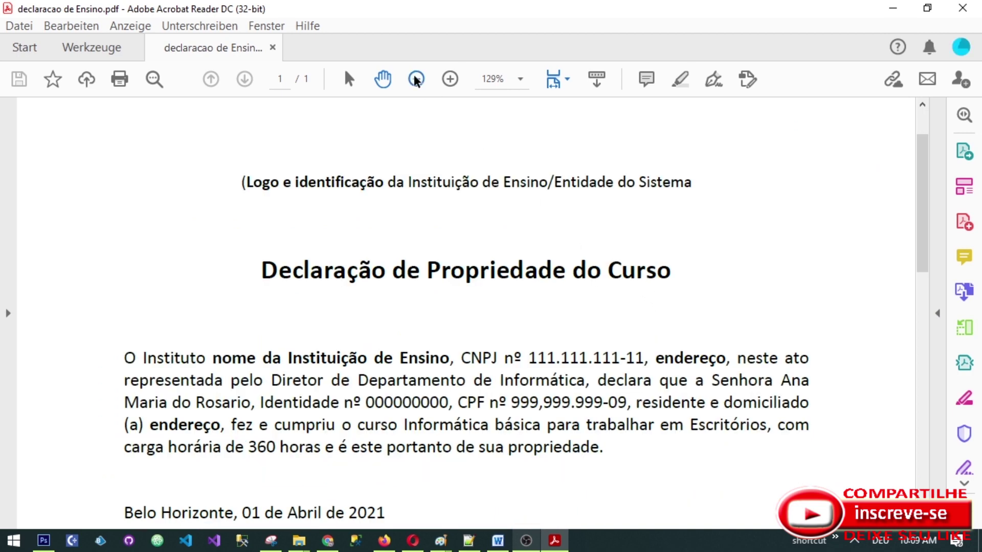
pyautogui.click(417, 79)
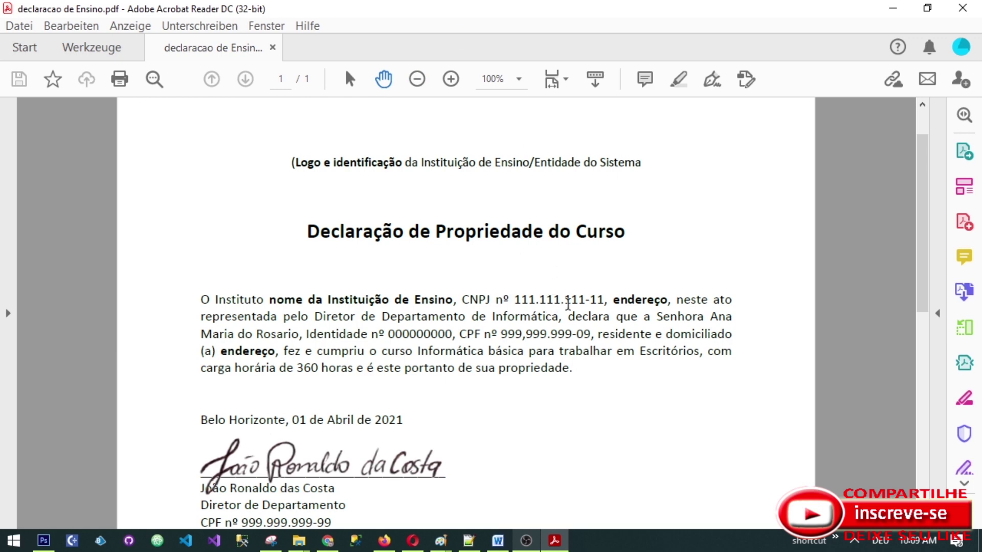
pyautogui.hotkey('ctrl', '-')
pyautogui.hotkey('ctrl', '-')
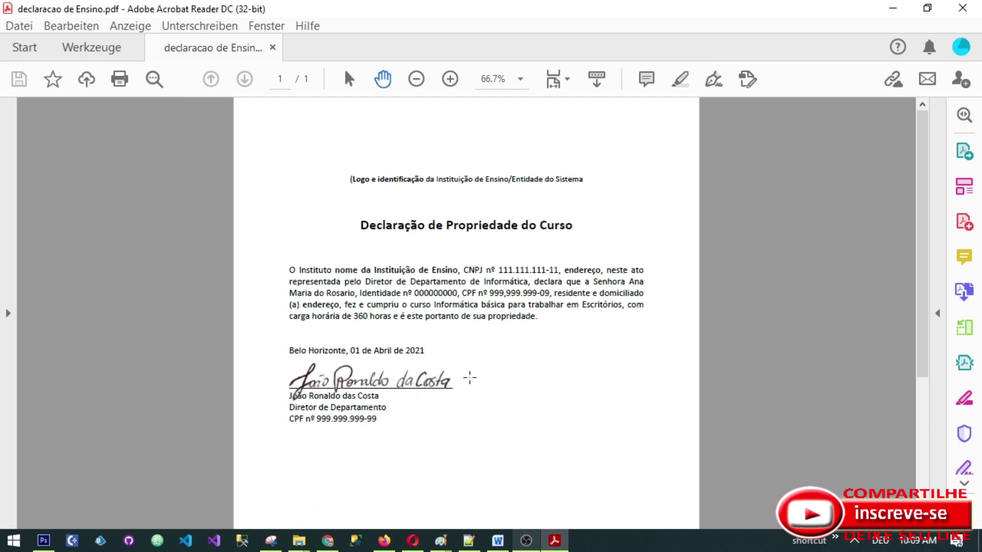
pyautogui.scroll(-5, 721, 424)
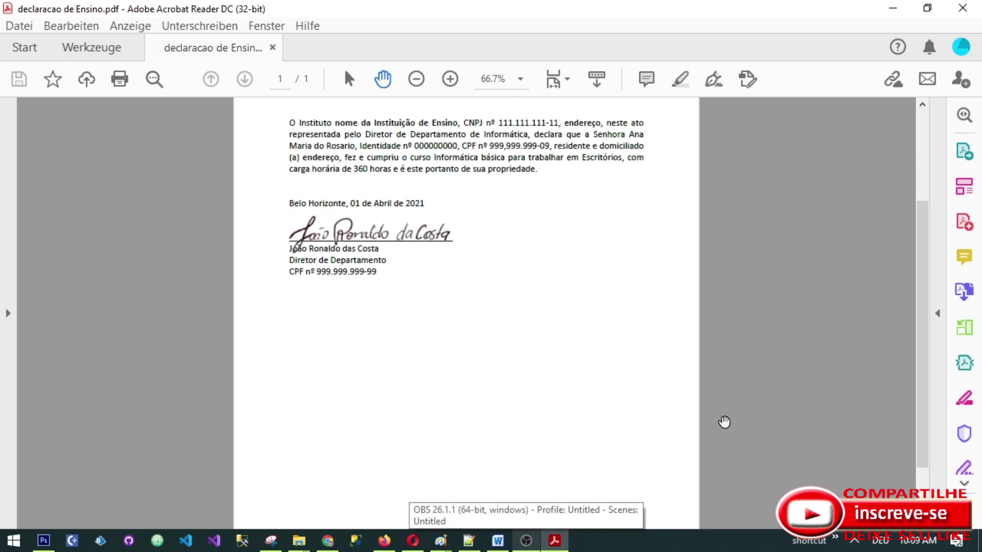
pyautogui.scroll(5, 730, 423)
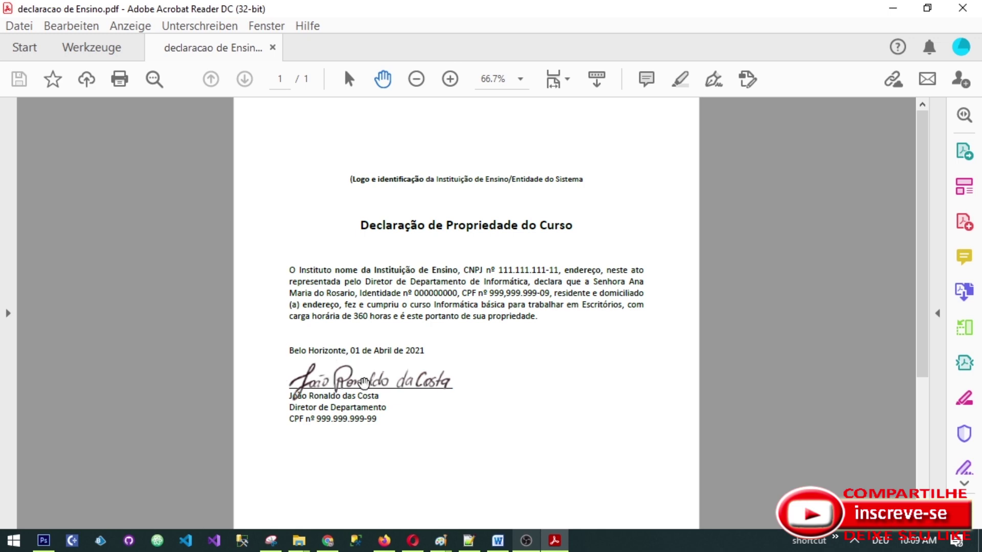
pyautogui.click(893, 8)
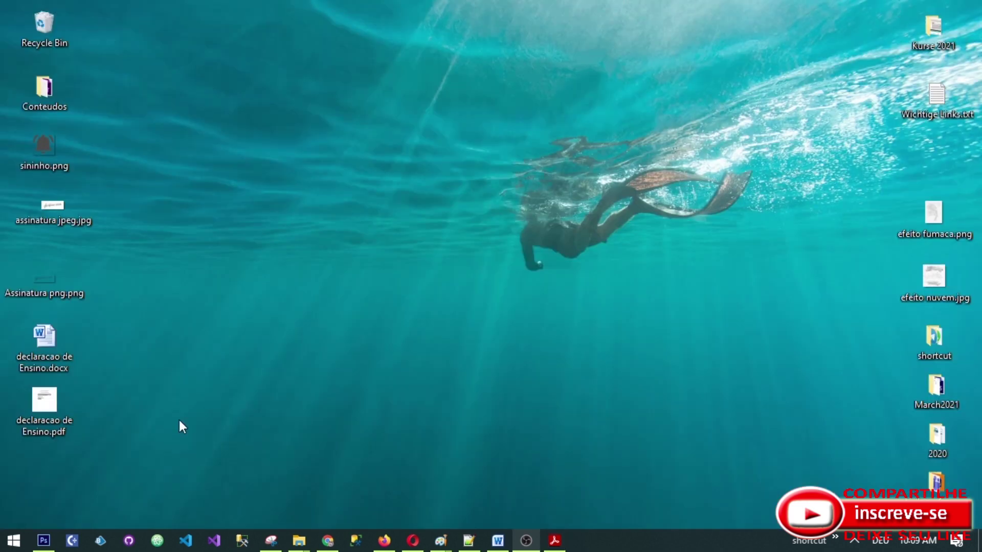
# - Switch to Photoshop, show the white-background signature layer Ebene 1 and hide the layer Ebene 0 Kopie
pyautogui.click(44, 541)
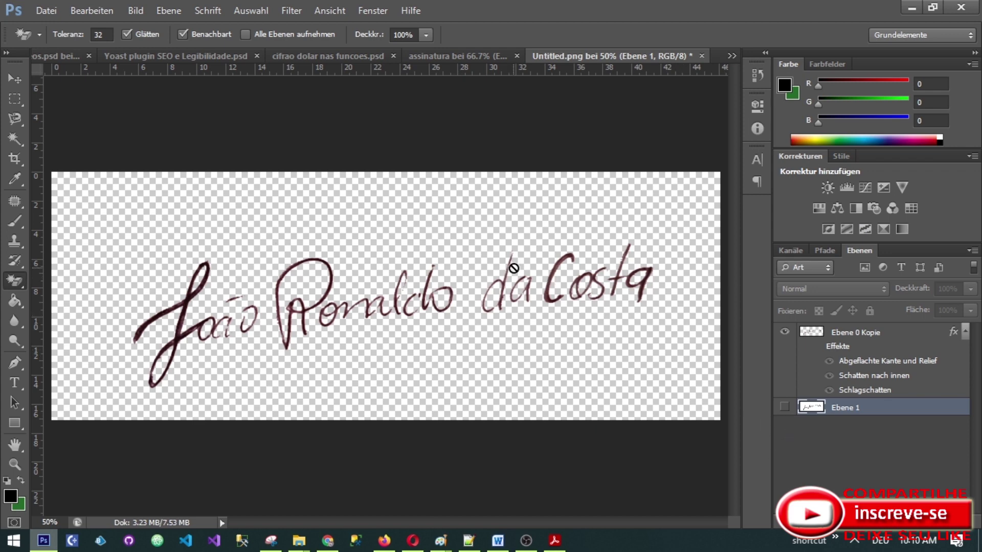
pyautogui.click(784, 408)
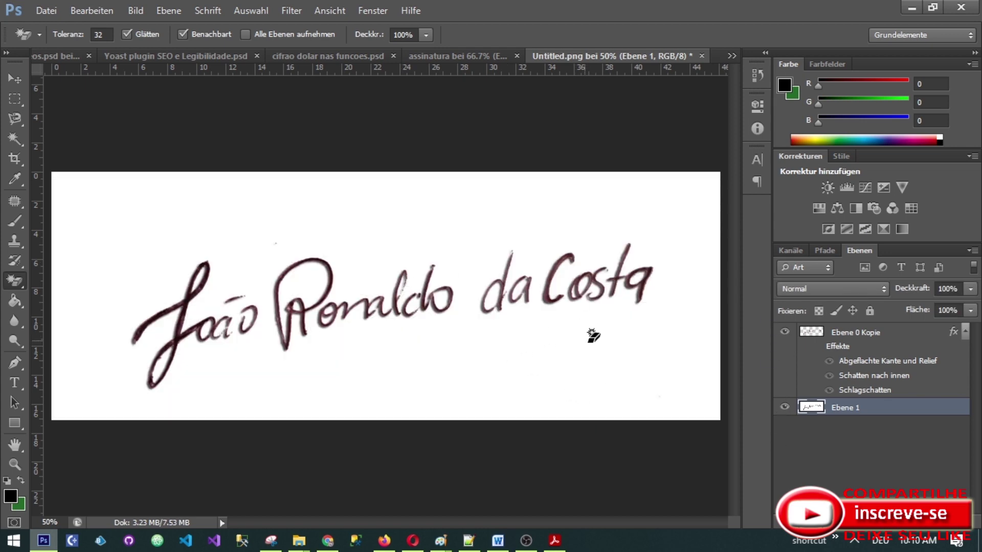
pyautogui.click(784, 332)
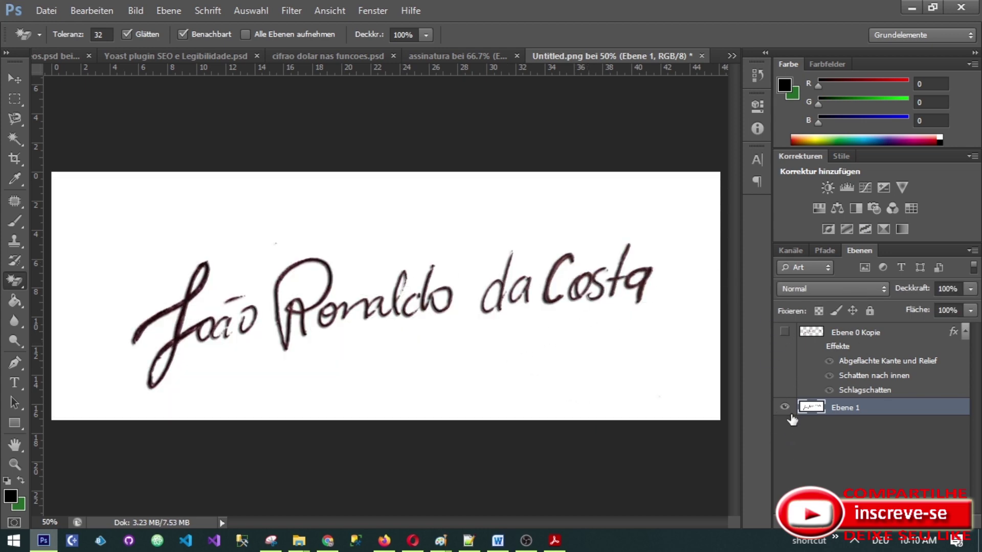
# - Toggle the visibility of Ebene 0 Kopie and Ebene 1 to compare the transparent and white-background signatures
pyautogui.rightClick(846, 411)
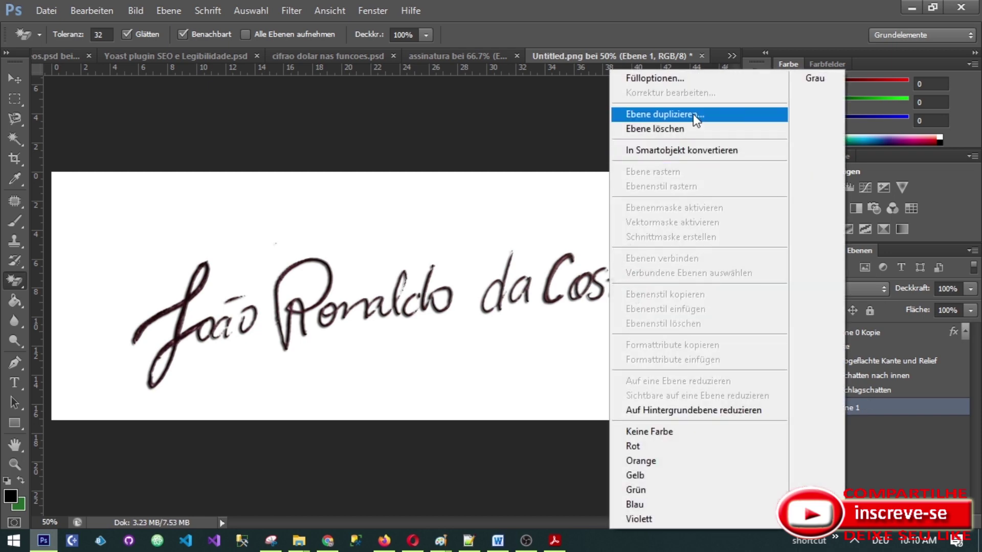
pyautogui.click(914, 468)
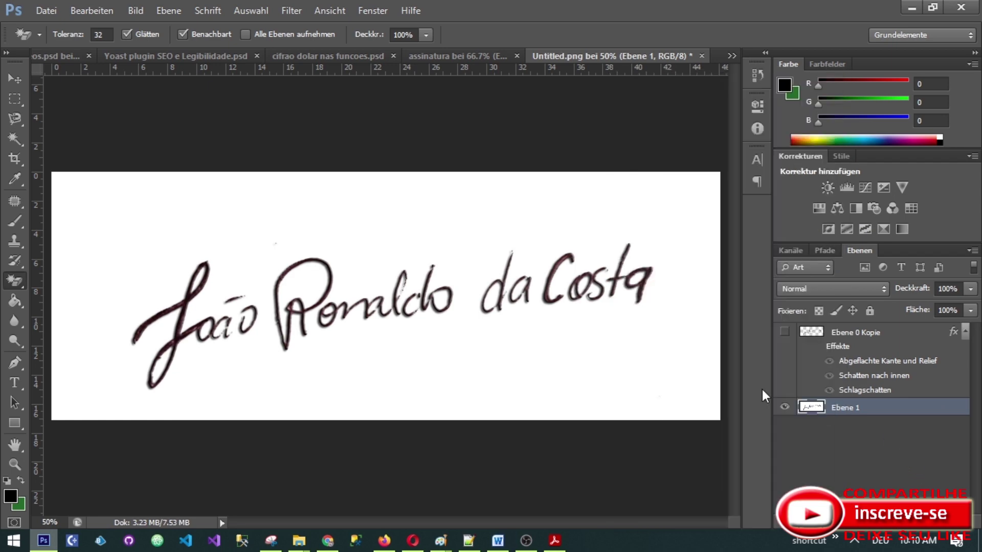
pyautogui.click(785, 333)
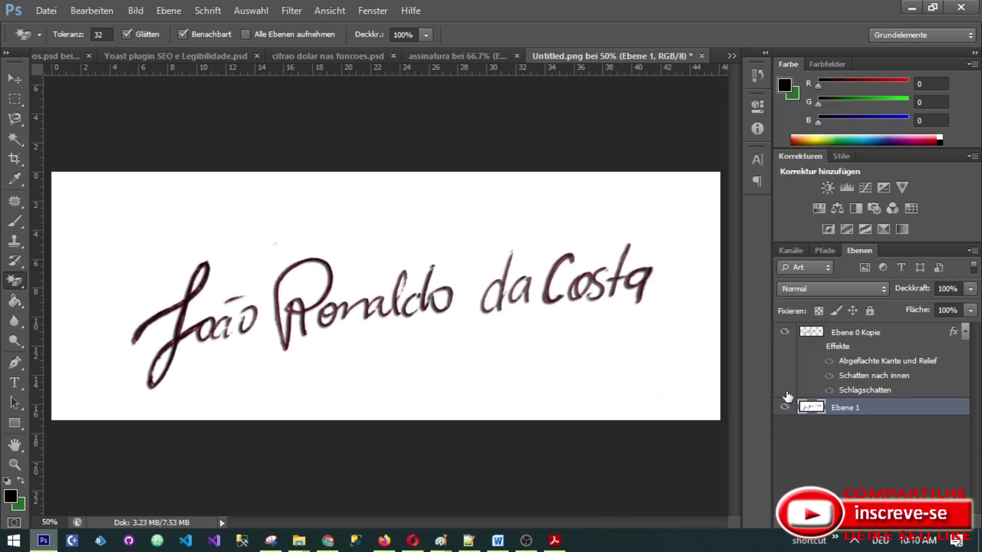
pyautogui.click(785, 408)
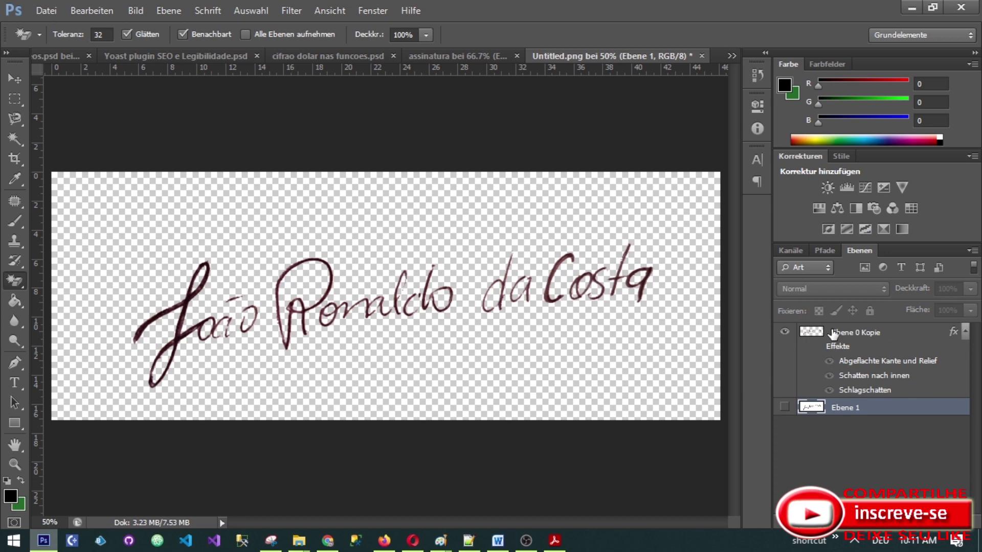
pyautogui.click(785, 407)
pyautogui.click(785, 331)
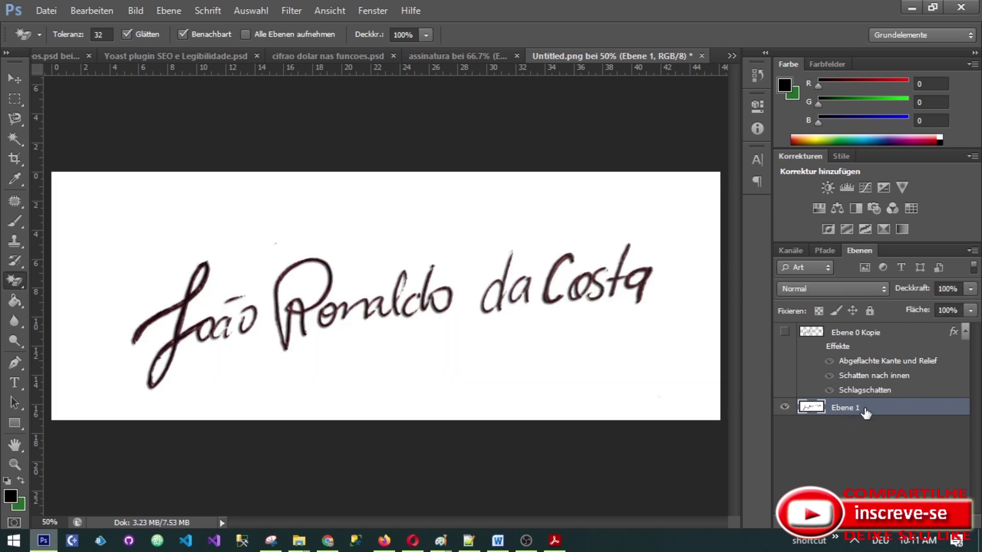
# - Show the layer Ebene 0 Kopie and switch its layer effects on, toggling them to compare the stroke thickness
pyautogui.click(784, 332)
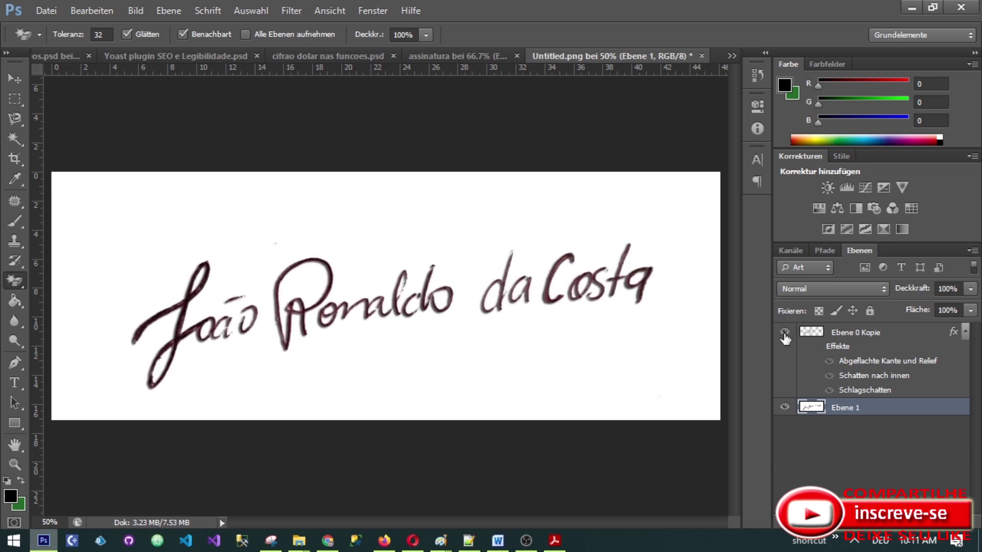
pyautogui.click(829, 362)
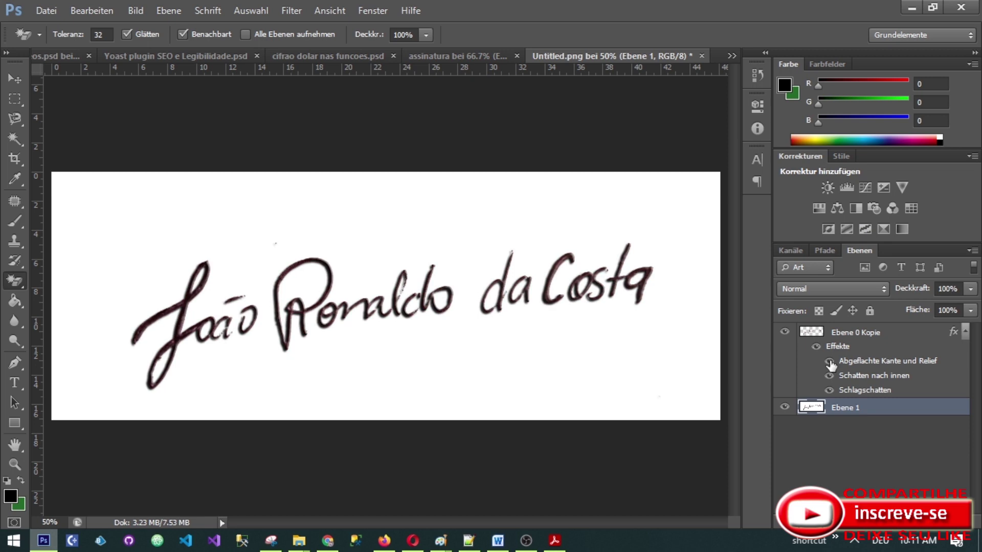
pyautogui.click(831, 365)
pyautogui.click(816, 347)
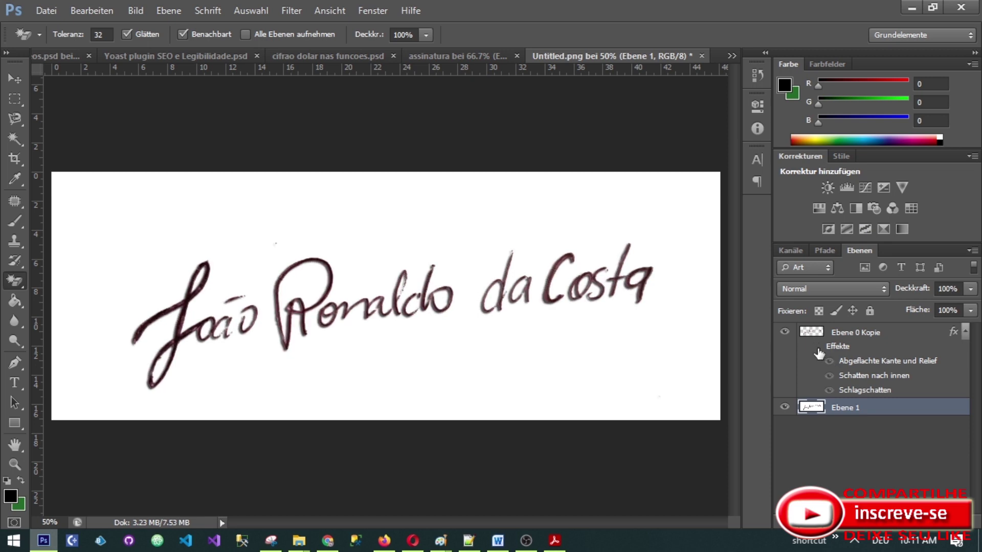
pyautogui.click(817, 349)
pyautogui.click(817, 349)
pyautogui.click(817, 349)
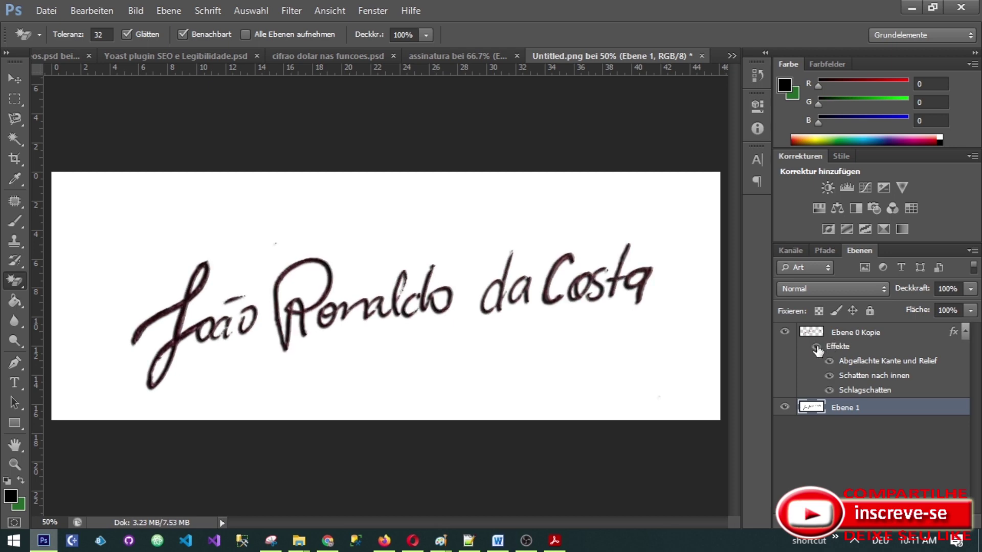
# - Try adding the bevel and emboss and drop shadow styles to the layer Ebene 1
pyautogui.rightClick(851, 409)
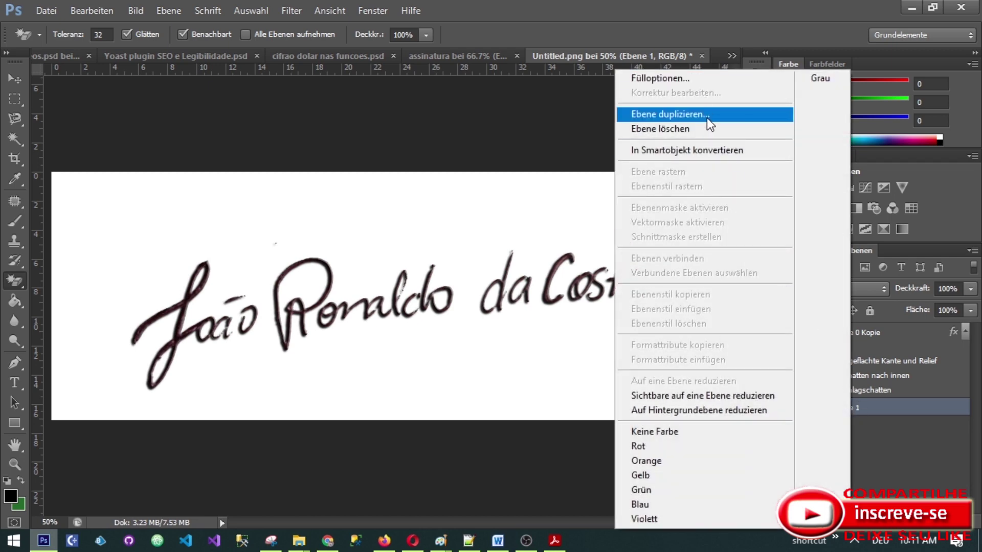
pyautogui.click(694, 79)
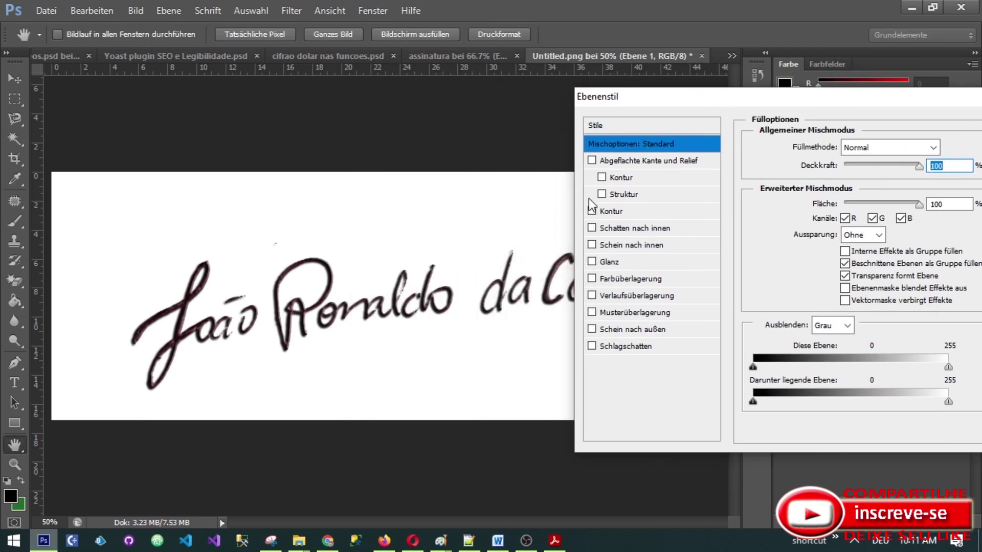
pyautogui.click(591, 161)
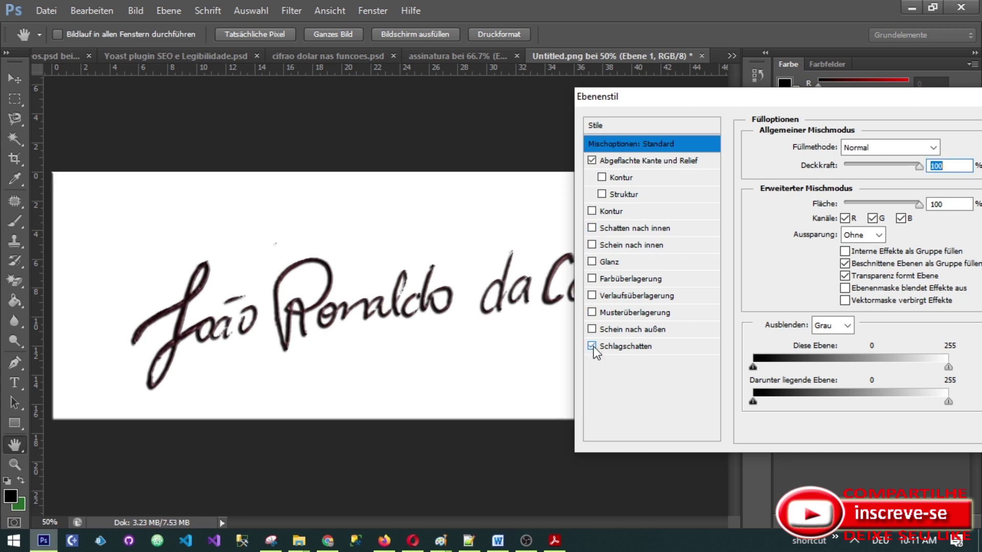
pyautogui.moveTo(719, 103); pyautogui.dragTo(480, 118)
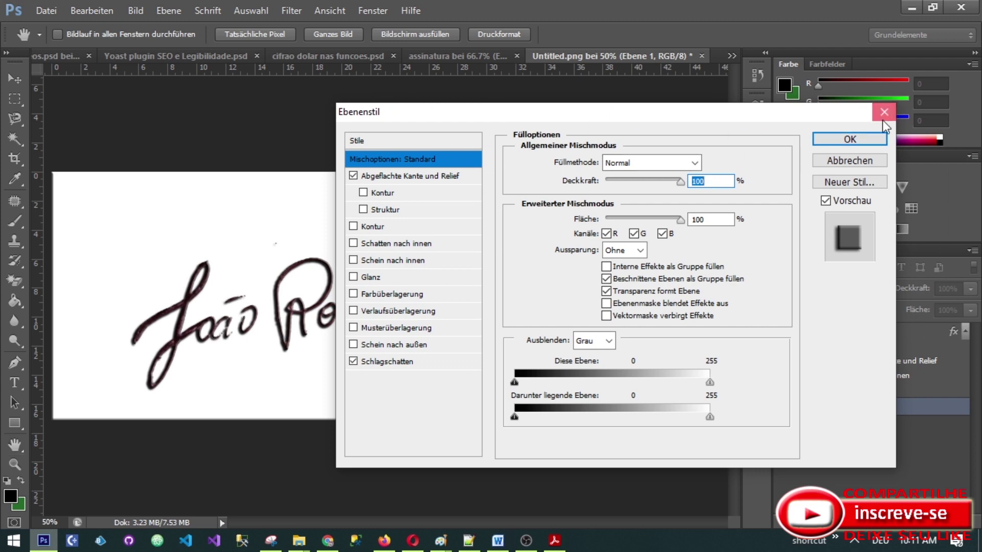
pyautogui.click(839, 139)
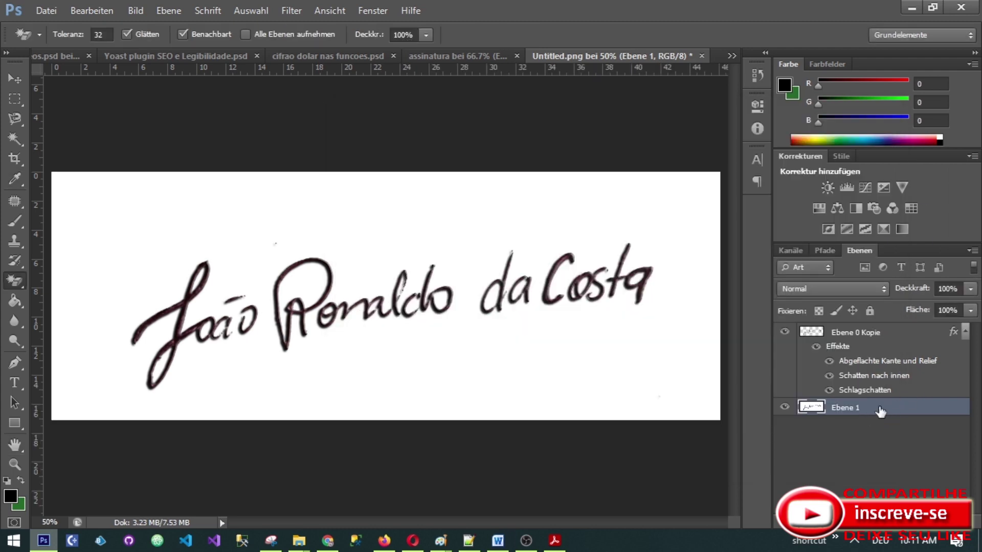
# - Duplicate Ebene 1 as Ebene 1 Kopie in Untitled.png and hide the other layers so only the copy shows
pyautogui.click(784, 331)
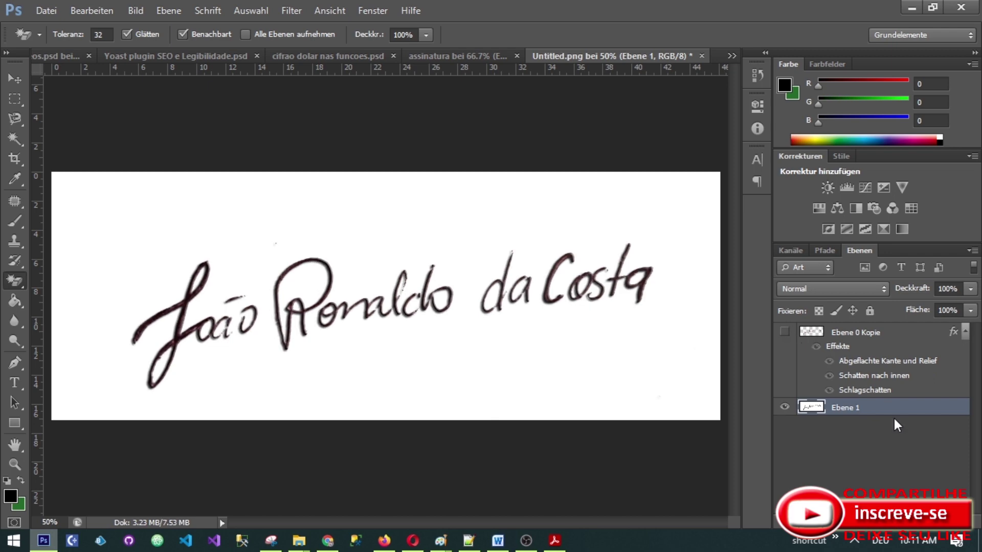
pyautogui.rightClick(884, 411)
pyautogui.click(752, 115)
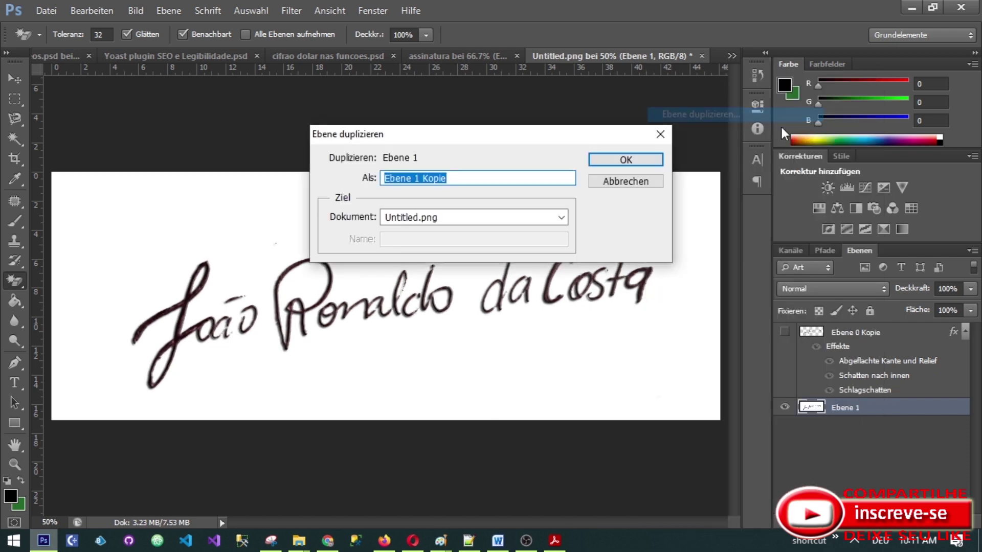
pyautogui.click(593, 161)
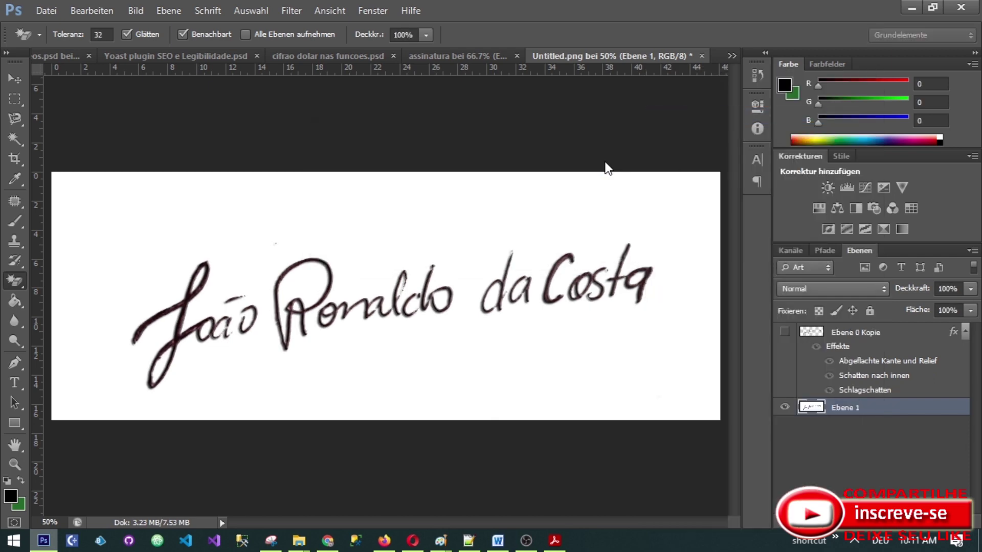
pyautogui.click(784, 424)
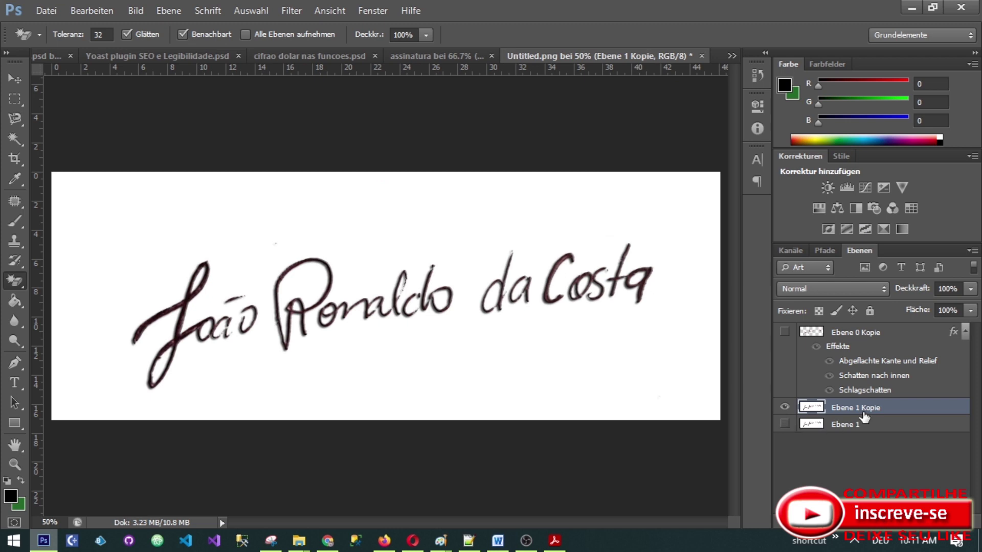
# - Erase the white background around the signature and inside the capital R on Ebene 1 Kopie with the Magic Eraser
pyautogui.rightClick(13, 284)
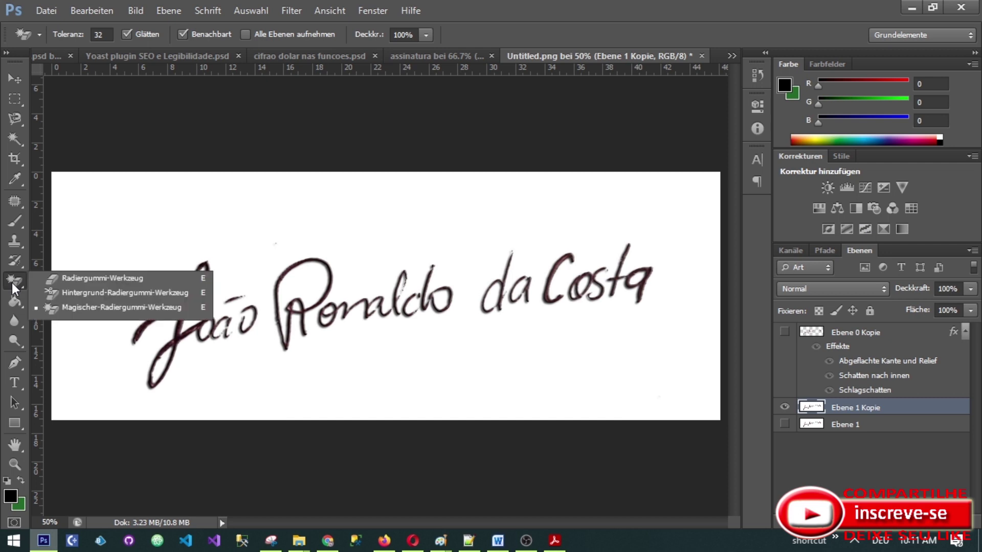
pyautogui.click(56, 277)
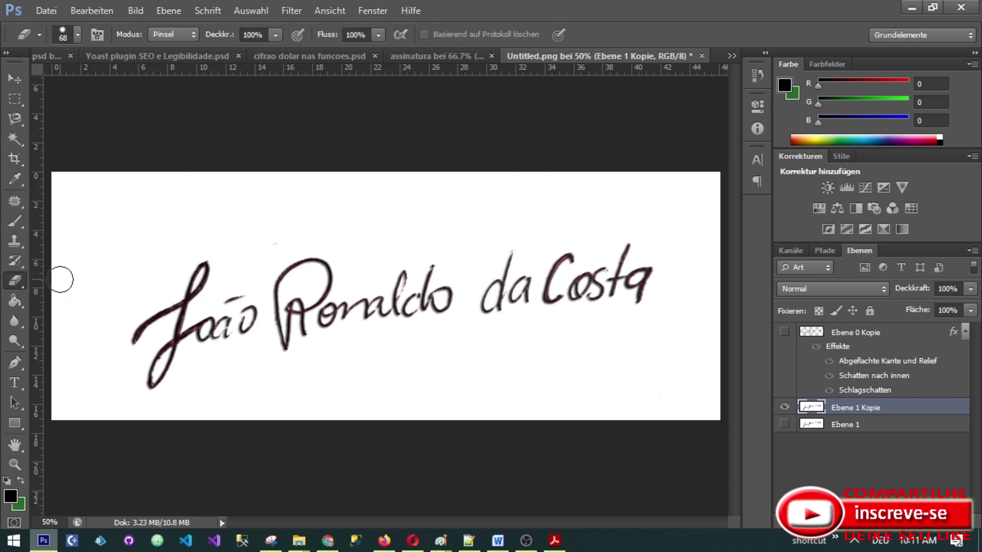
pyautogui.rightClick(17, 281)
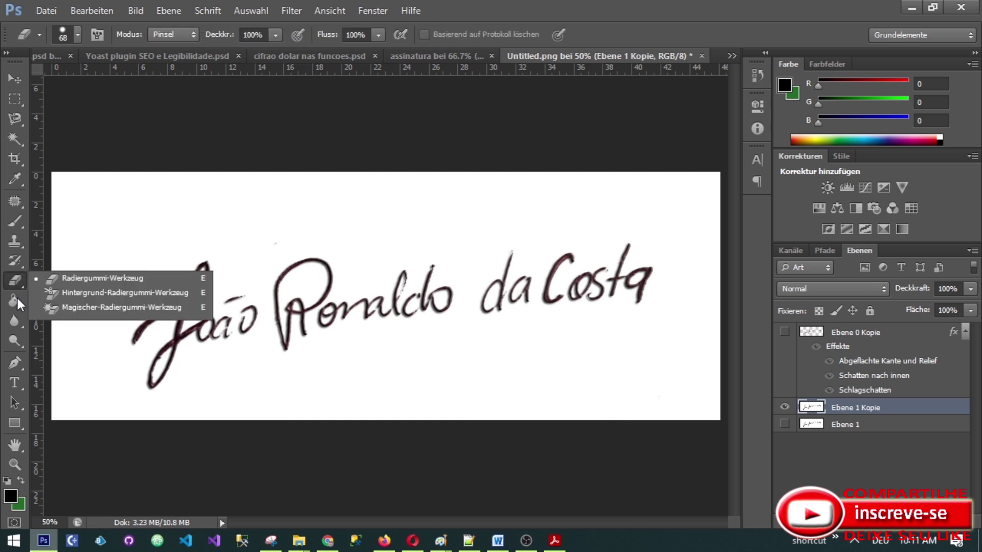
pyautogui.click(111, 309)
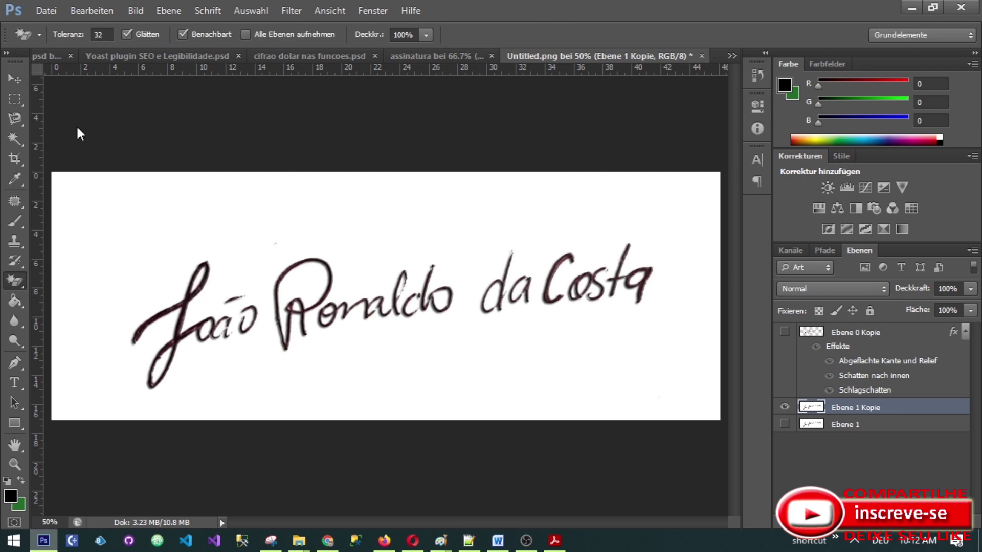
pyautogui.click(431, 225)
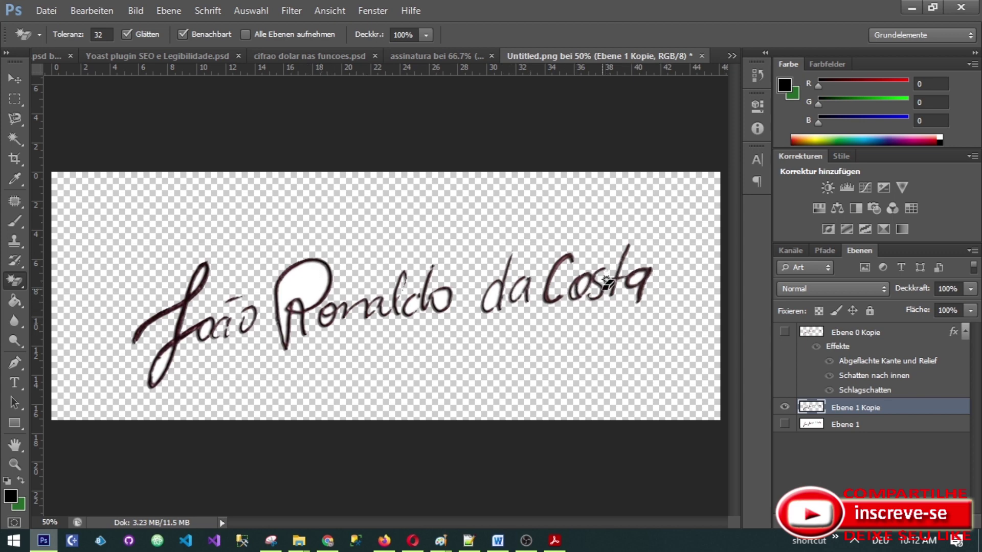
pyautogui.click(301, 279)
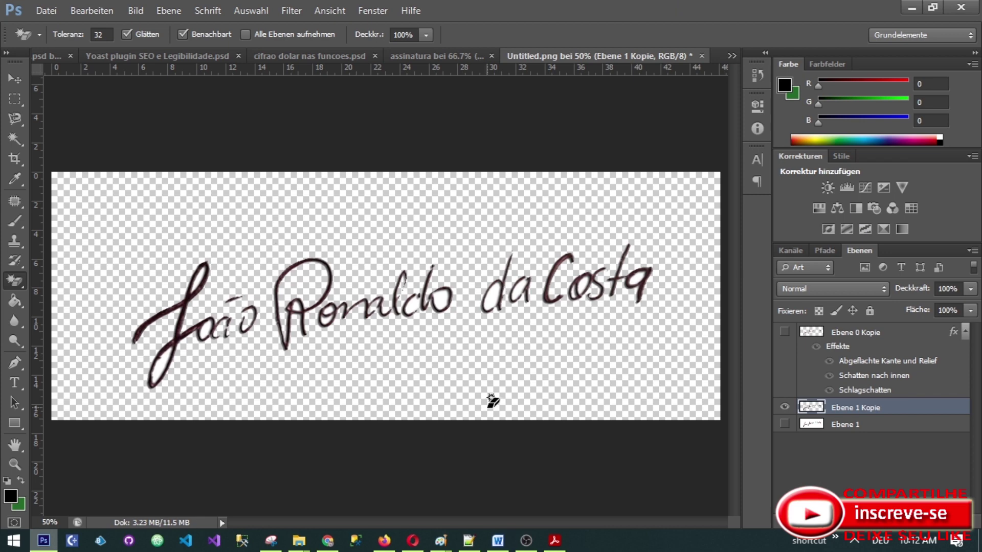
# - Switch to the Word declaration, select the signature picture and examine its recolouring and transparent-colour options
pyautogui.click(912, 8)
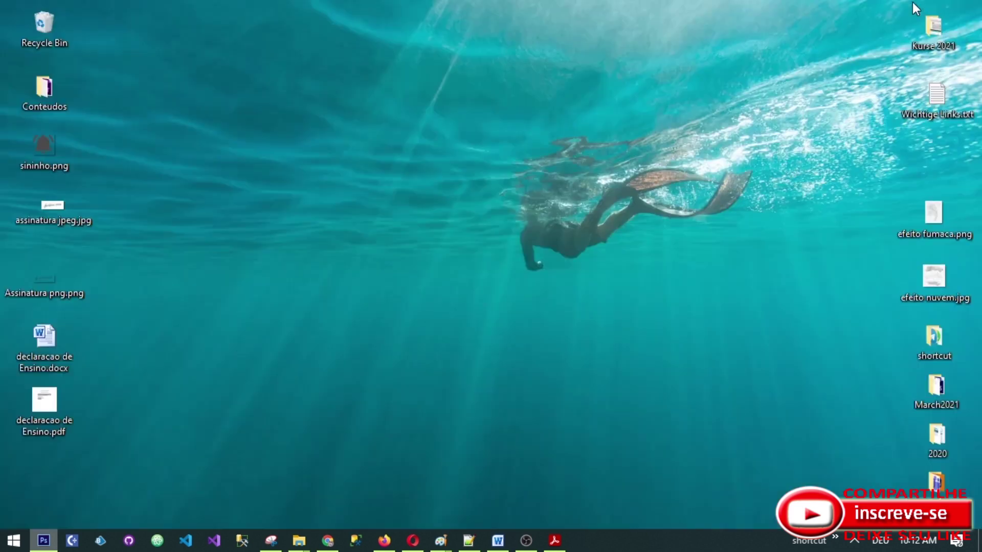
pyautogui.click(498, 541)
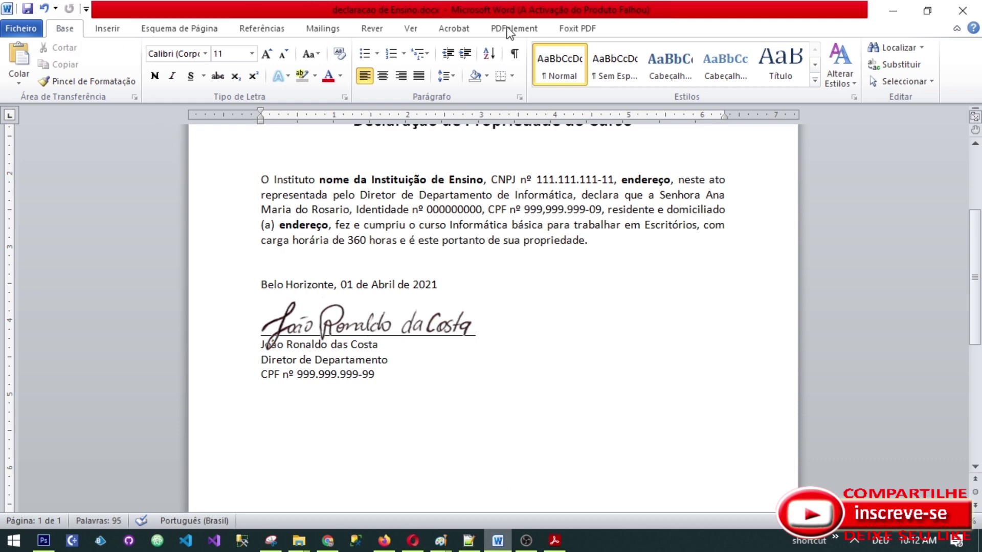
pyautogui.click(390, 318)
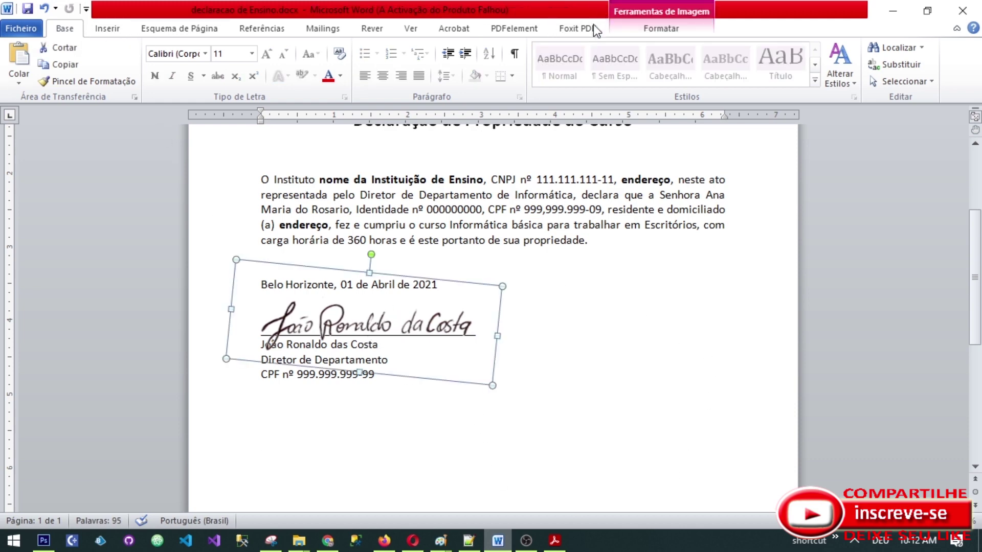
pyautogui.click(660, 28)
pyautogui.click(84, 65)
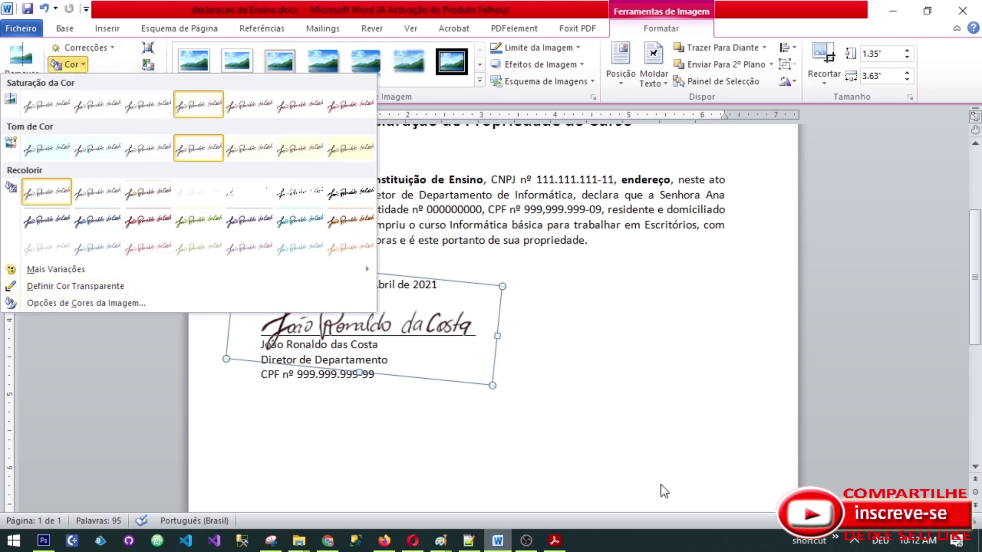
pyautogui.click(552, 475)
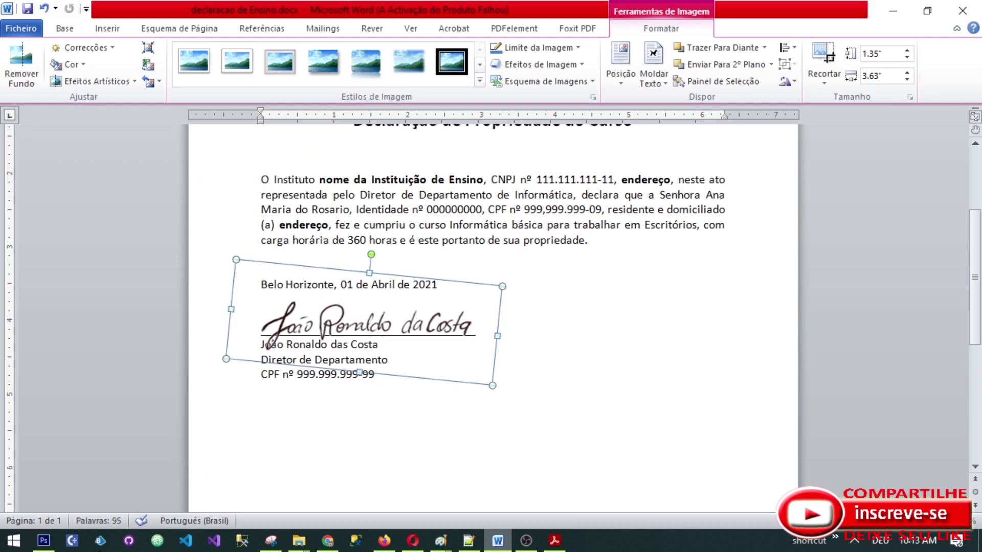
# - Review the transparent signature in Photoshop and the exported PDF in Acrobat Reader, ending back in the Word declaration
pyautogui.hotkey('alt', 'Tab')
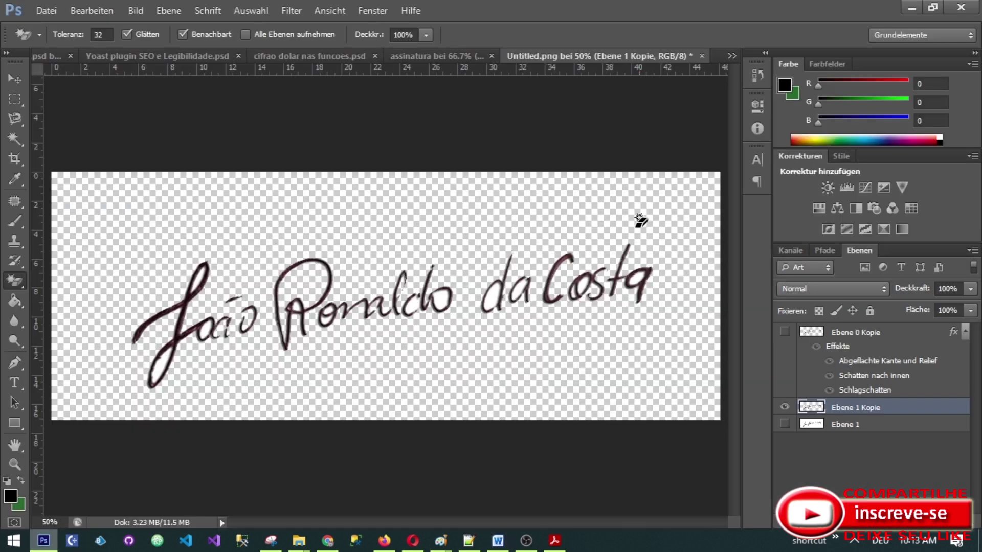
pyautogui.click(911, 9)
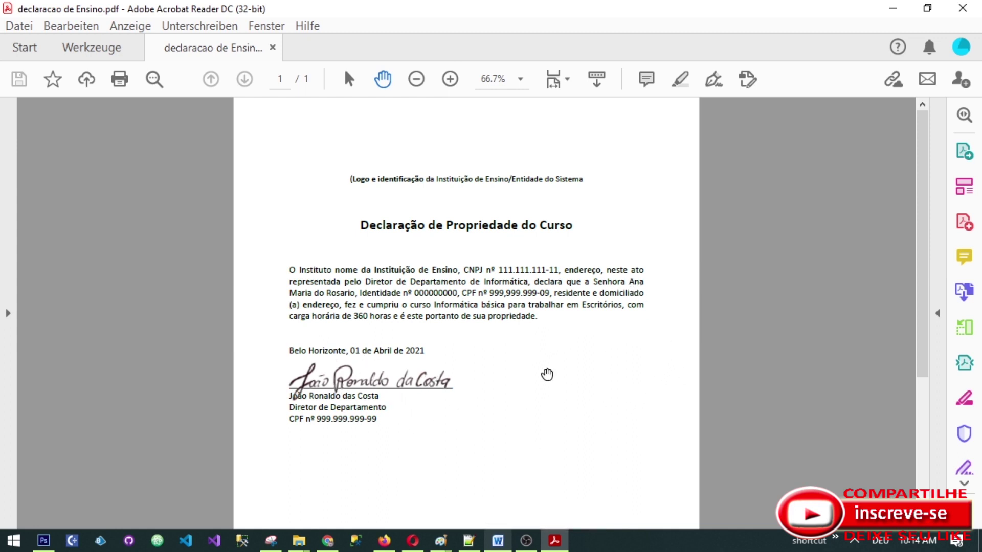
pyautogui.click(892, 8)
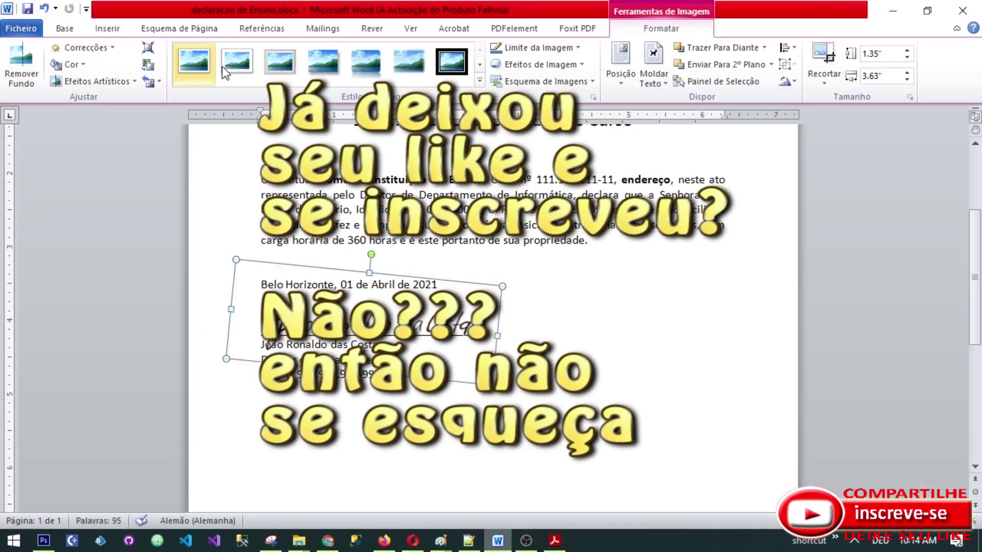